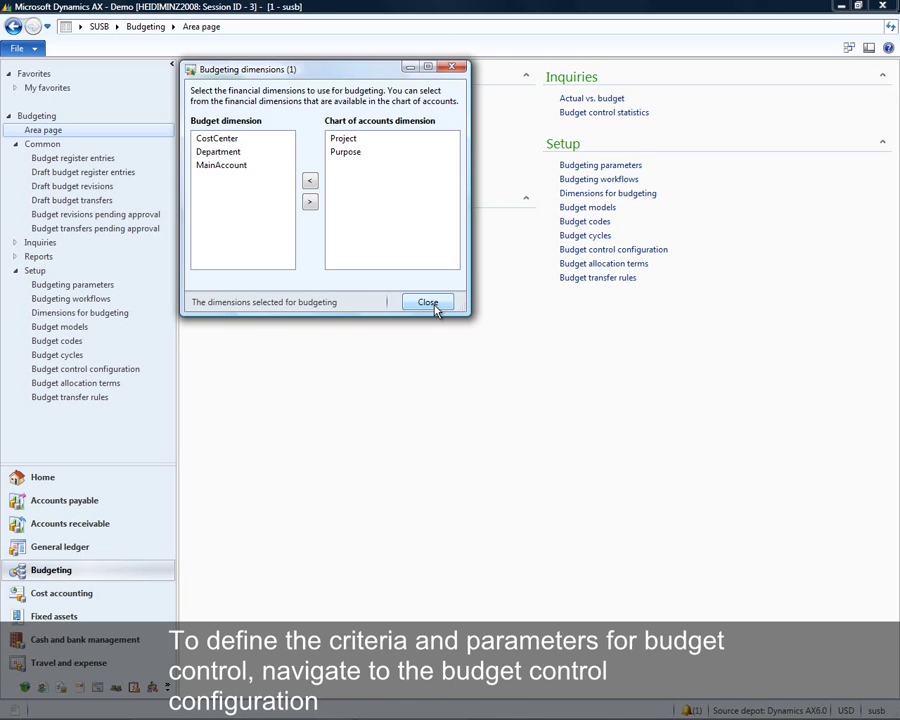
Close the budgeting dimensions, open the budget control configuration and set its account structure to P&L Account Structure - Services.
{"action": "left_click", "coordinate": [430, 303]}
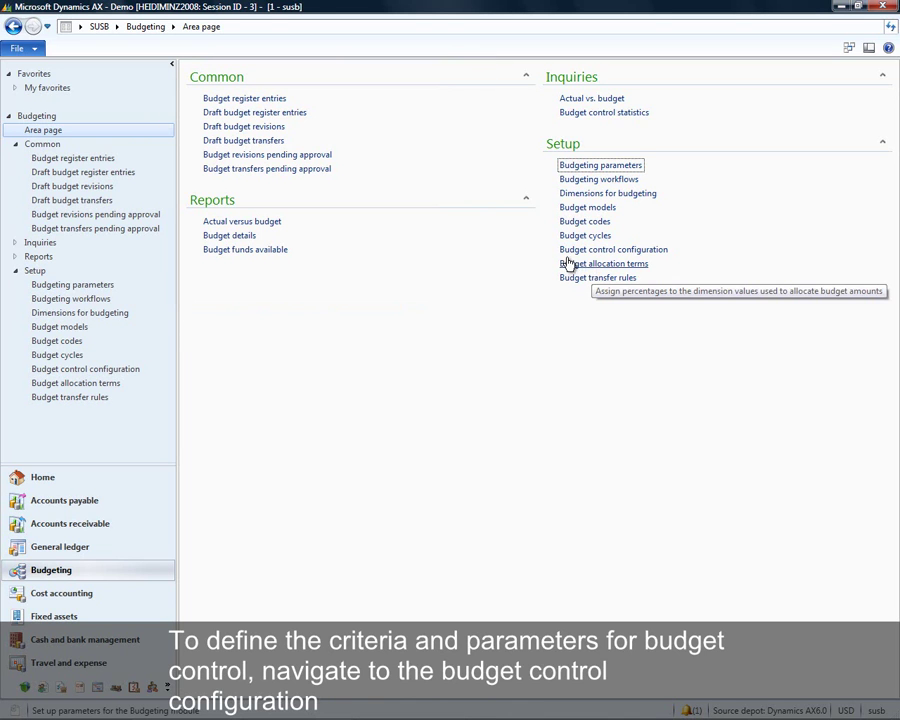
{"action": "left_click", "coordinate": [577, 251]}
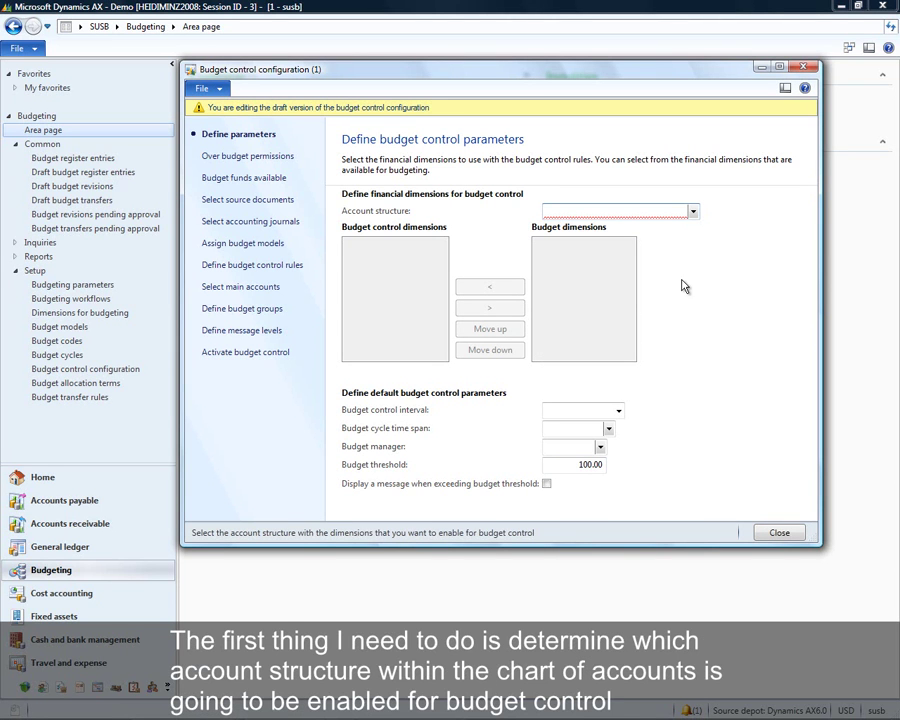
{"action": "left_click", "coordinate": [692, 212]}
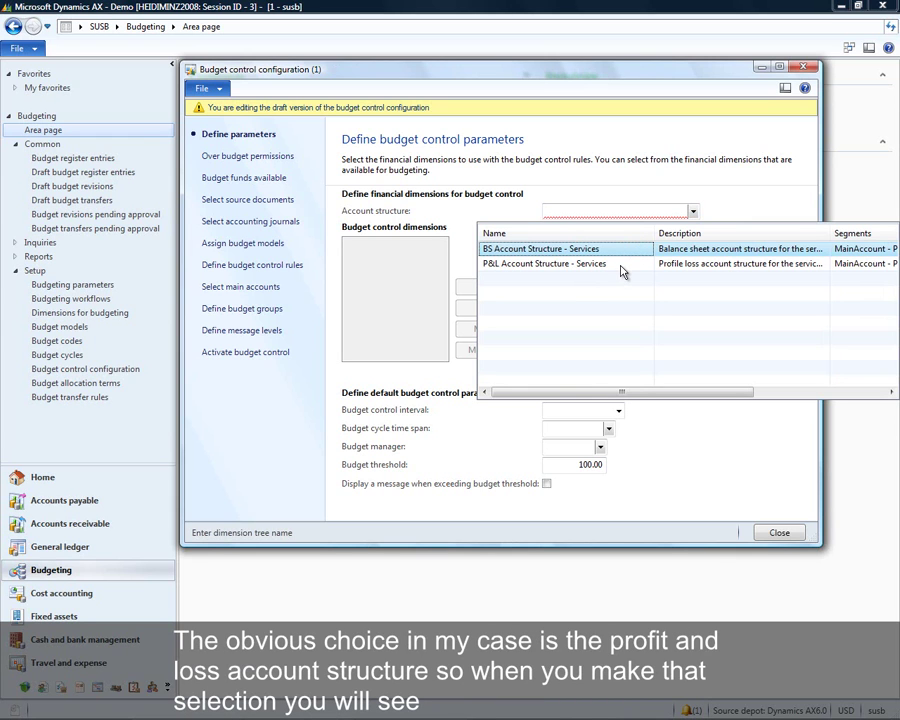
{"action": "left_click", "coordinate": [545, 265]}
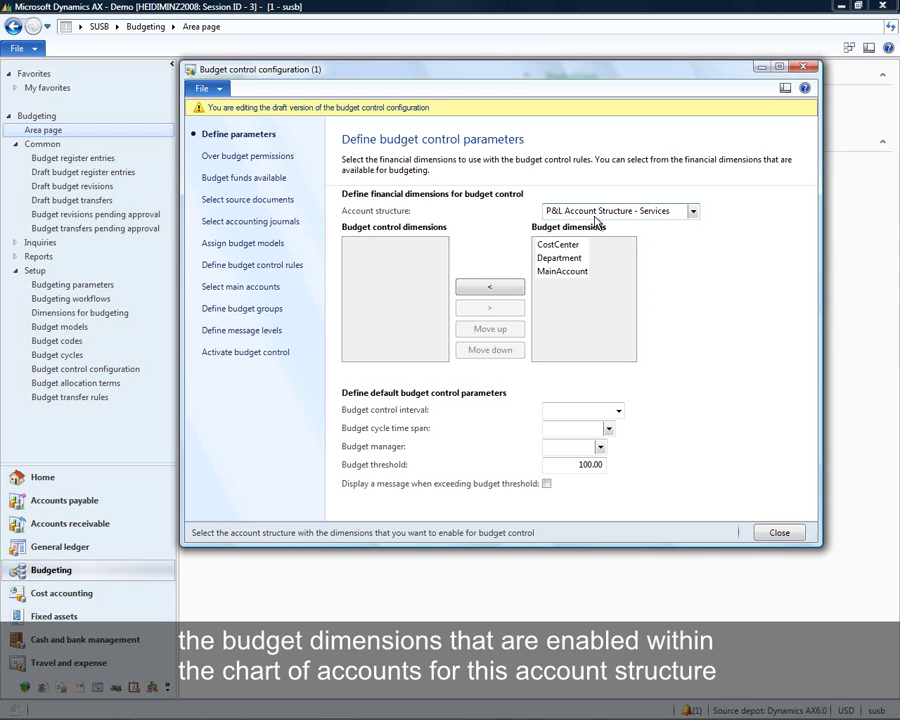
Move the CostCenter and Department dimensions into the budget control dimensions.
{"action": "left_click", "coordinate": [558, 246]}
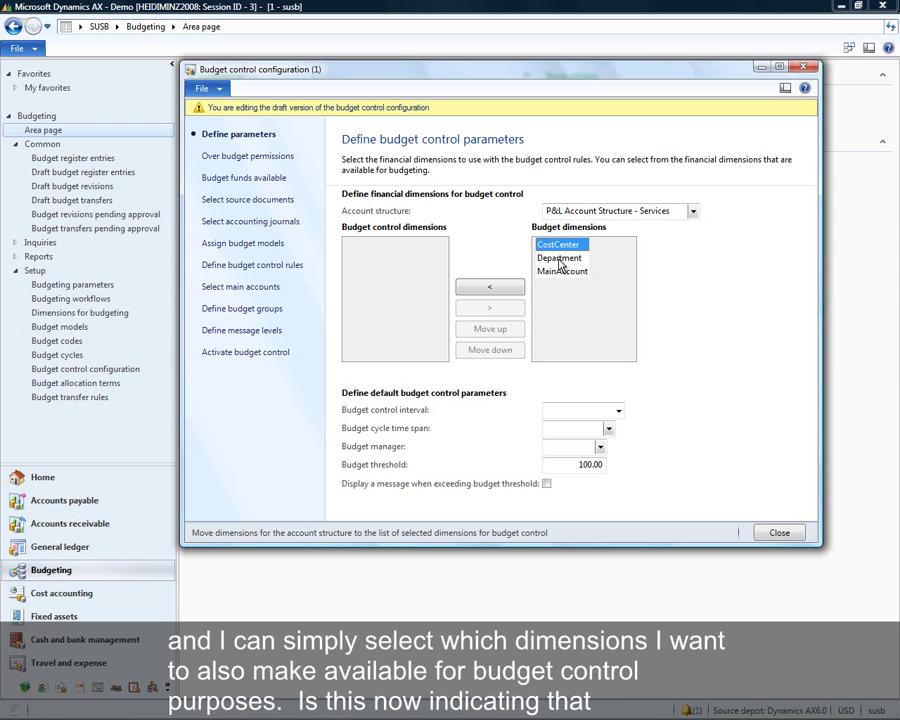
{"action": "left_click", "coordinate": [560, 260], "text": "ctrl"}
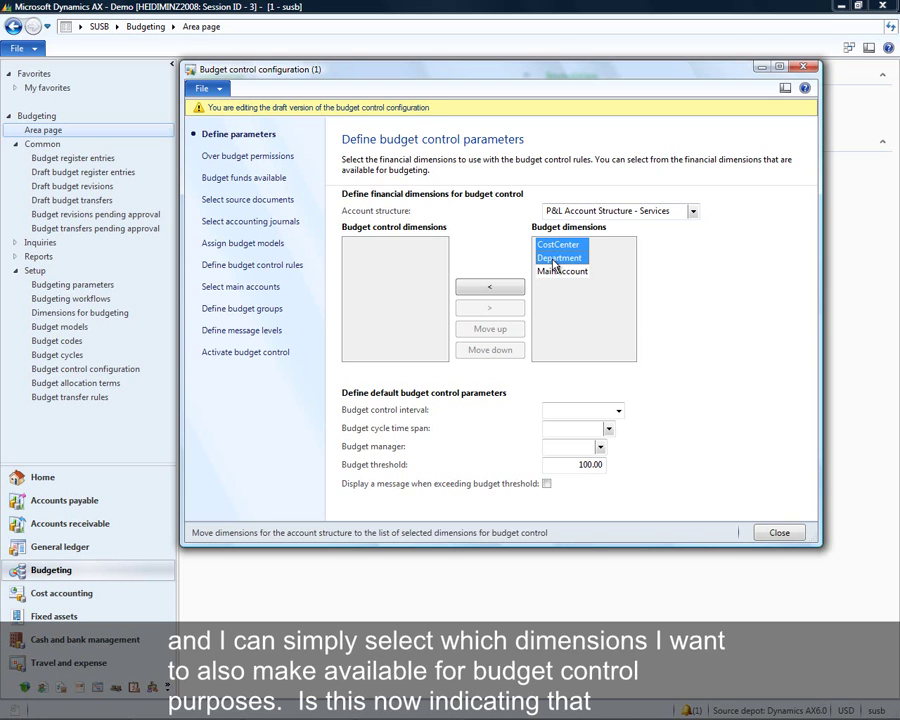
{"action": "left_click", "coordinate": [486, 289]}
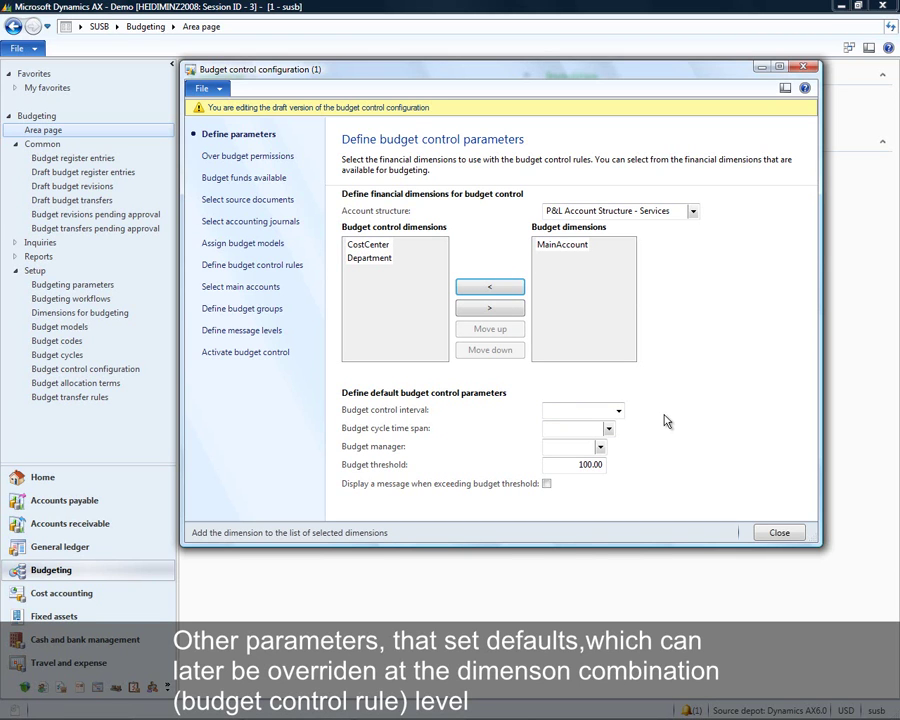
Set the default budget control parameters to a Total budget interval, the Biennial budget cycle time span and a 90.00 budget threshold.
{"action": "left_click", "coordinate": [618, 411]}
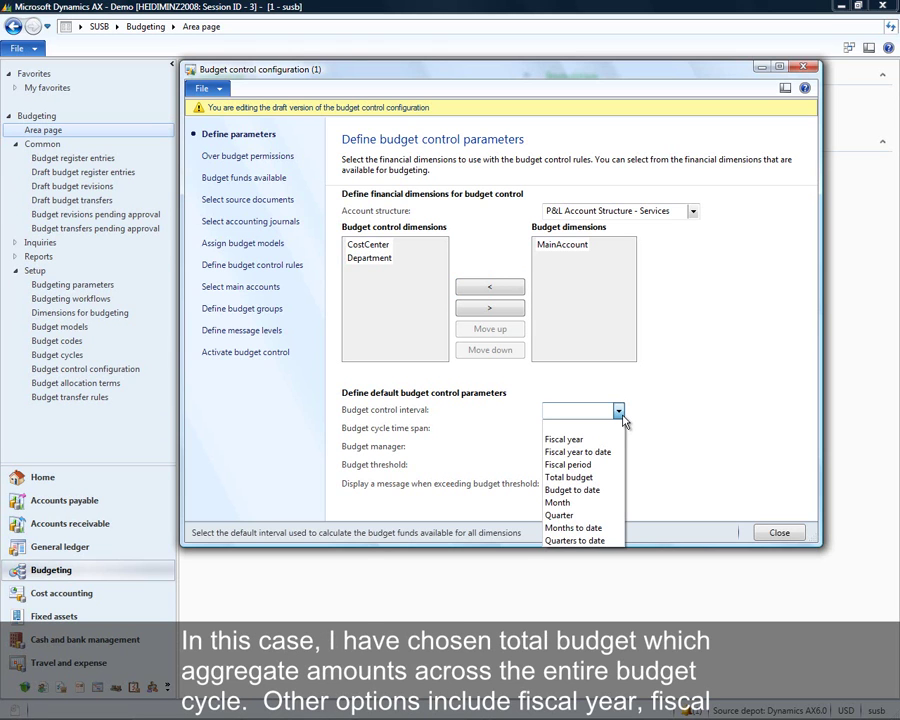
{"action": "left_click", "coordinate": [603, 478]}
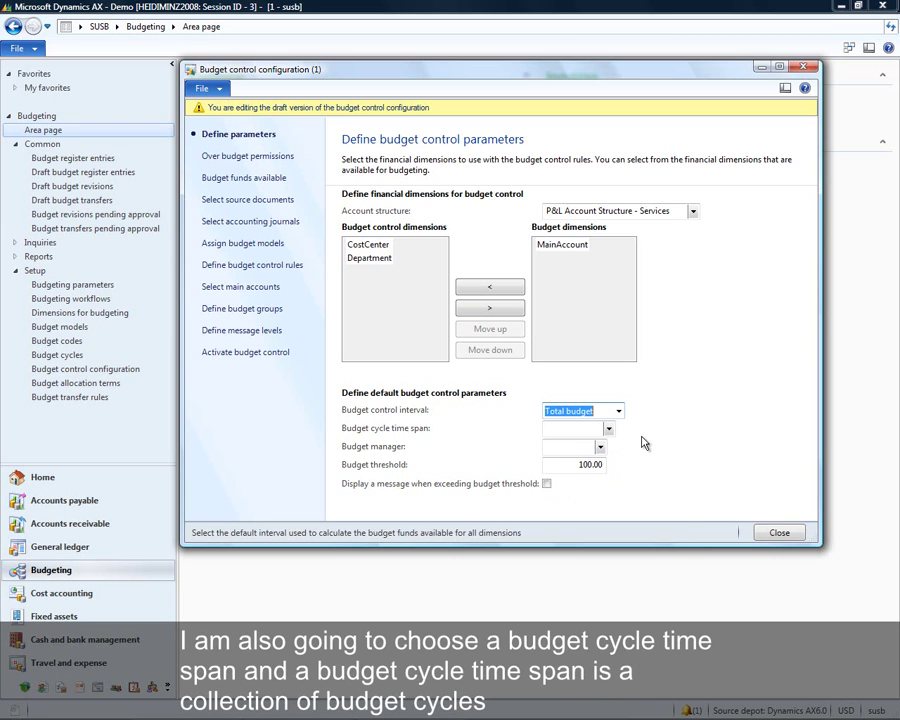
{"action": "left_click", "coordinate": [608, 428]}
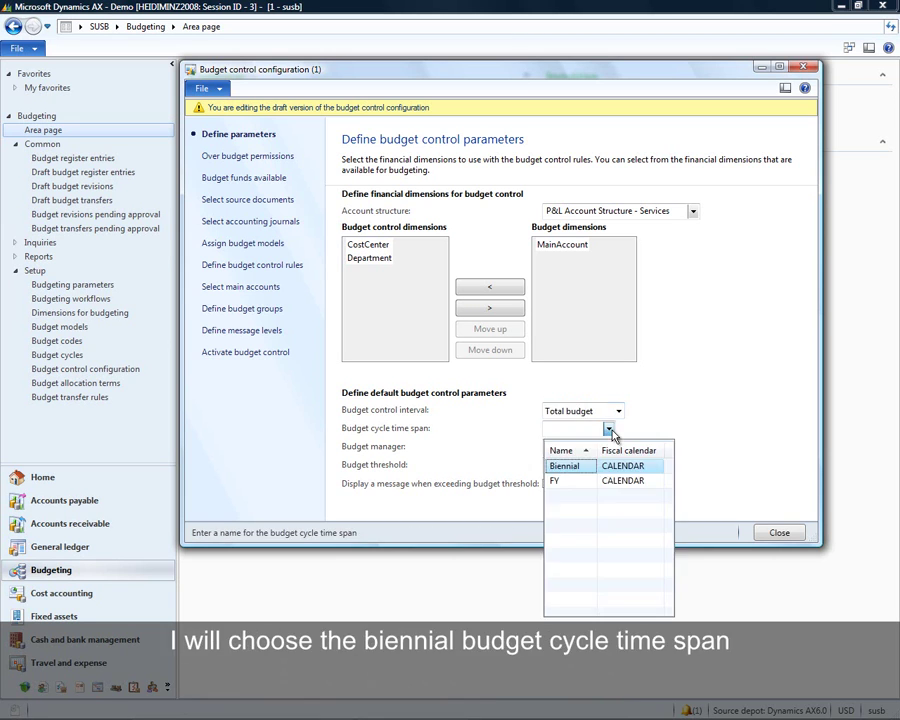
{"action": "left_click", "coordinate": [564, 466]}
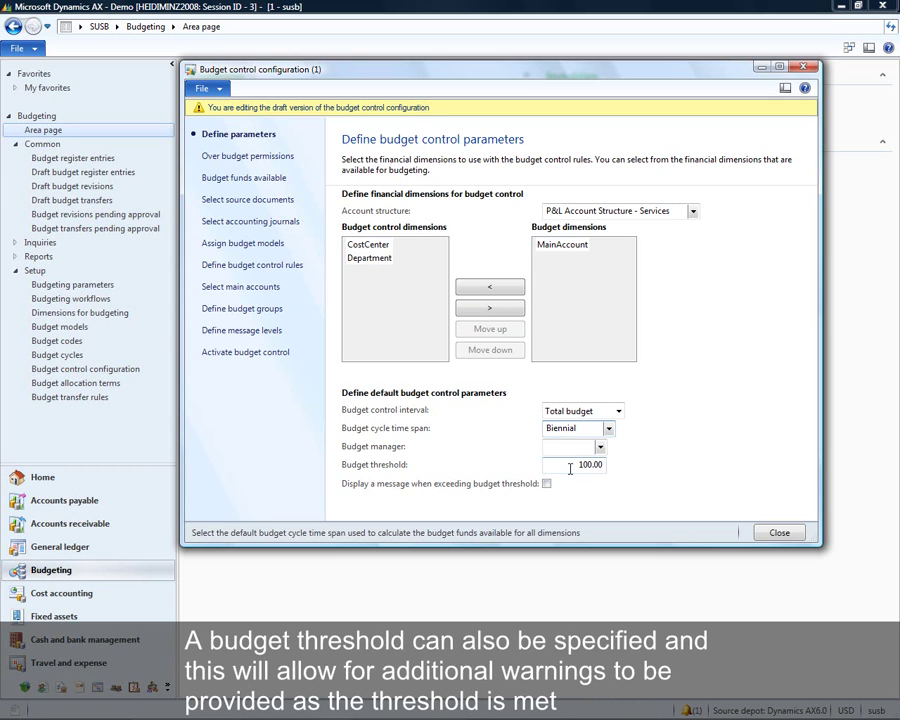
{"action": "left_click", "coordinate": [581, 465]}
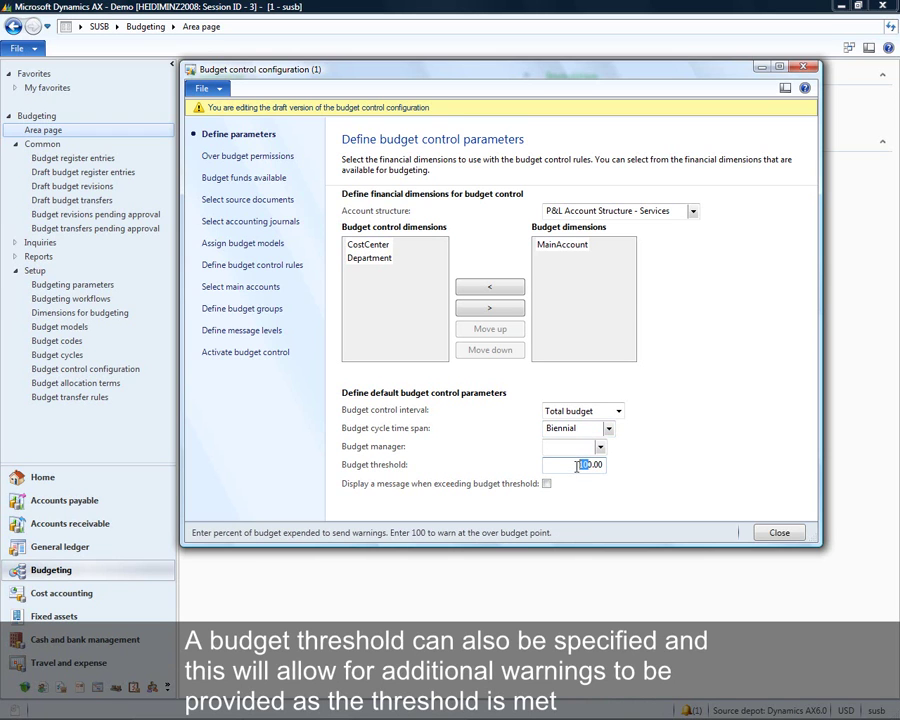
{"action": "type", "text": "9"}
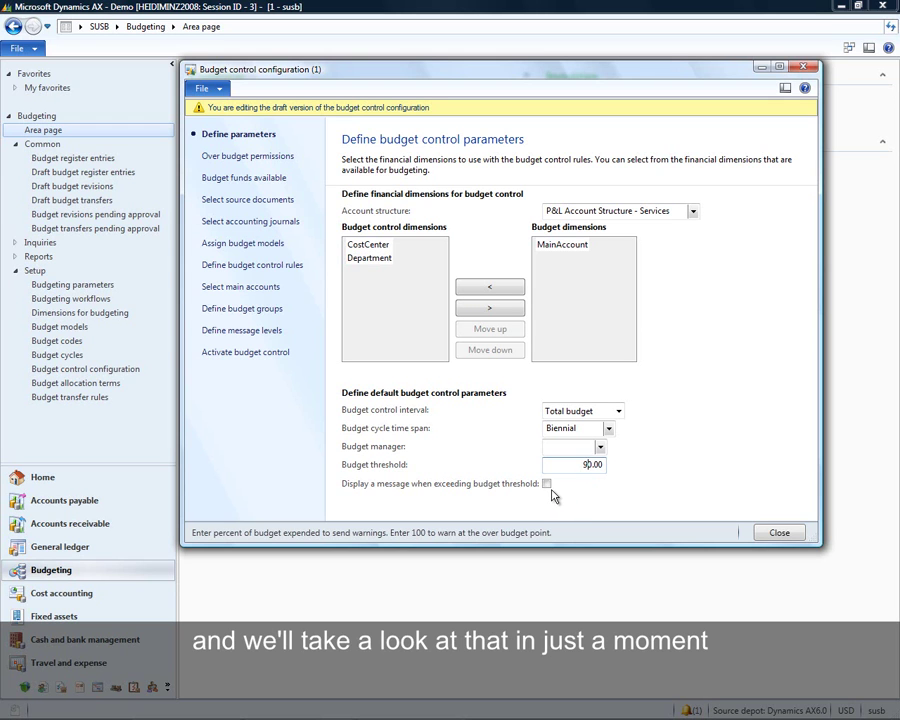
Add the Budget user group to the over-budget permissions with the Allow over budget processing option.
{"action": "left_click", "coordinate": [250, 156]}
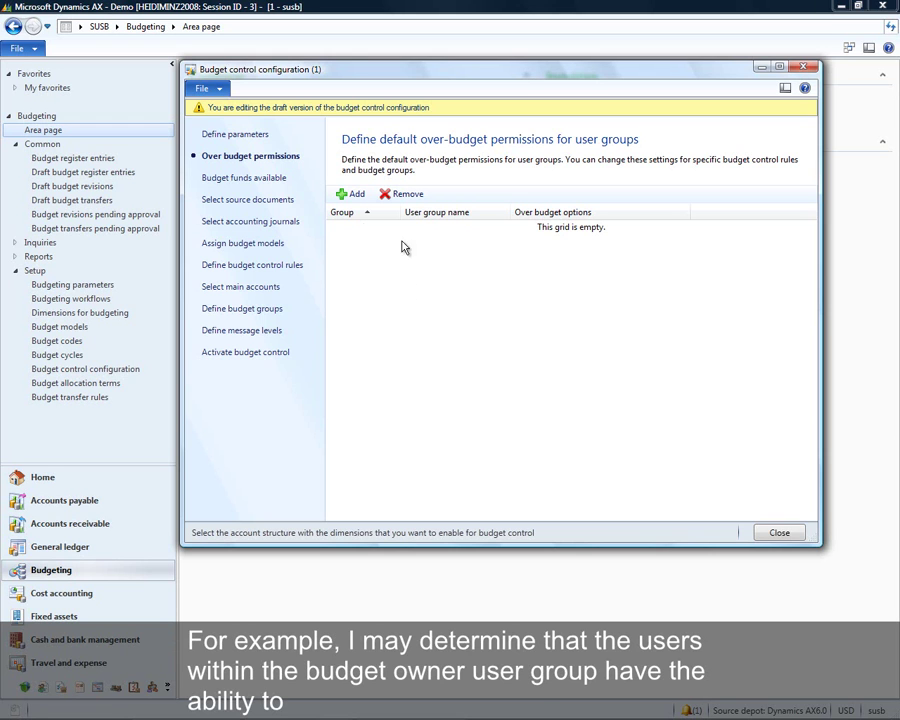
{"action": "left_click", "coordinate": [347, 194]}
{"action": "left_click", "coordinate": [396, 231]}
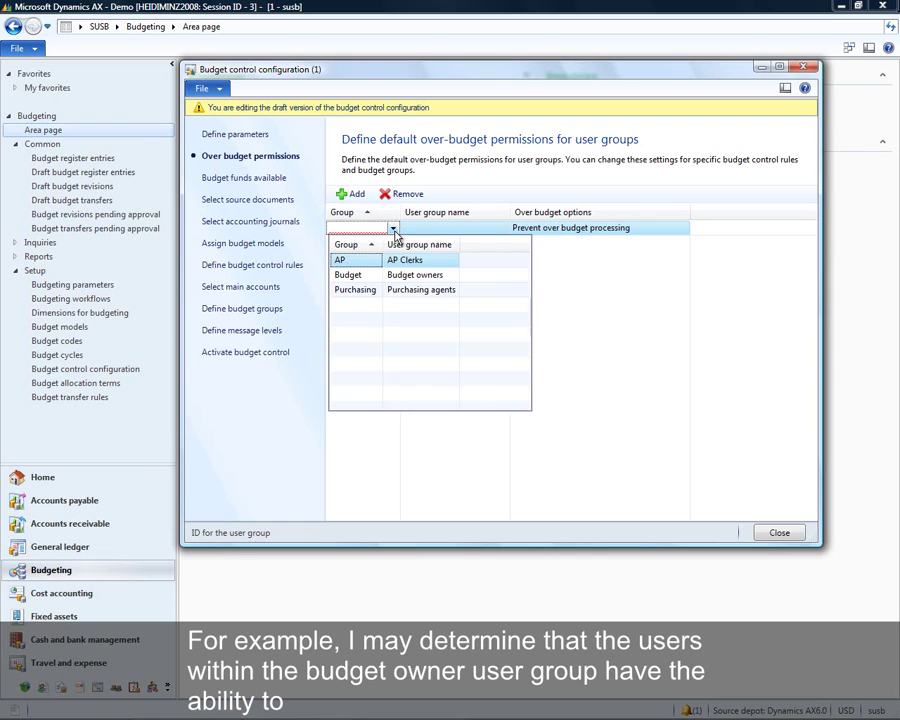
{"action": "left_click", "coordinate": [355, 278]}
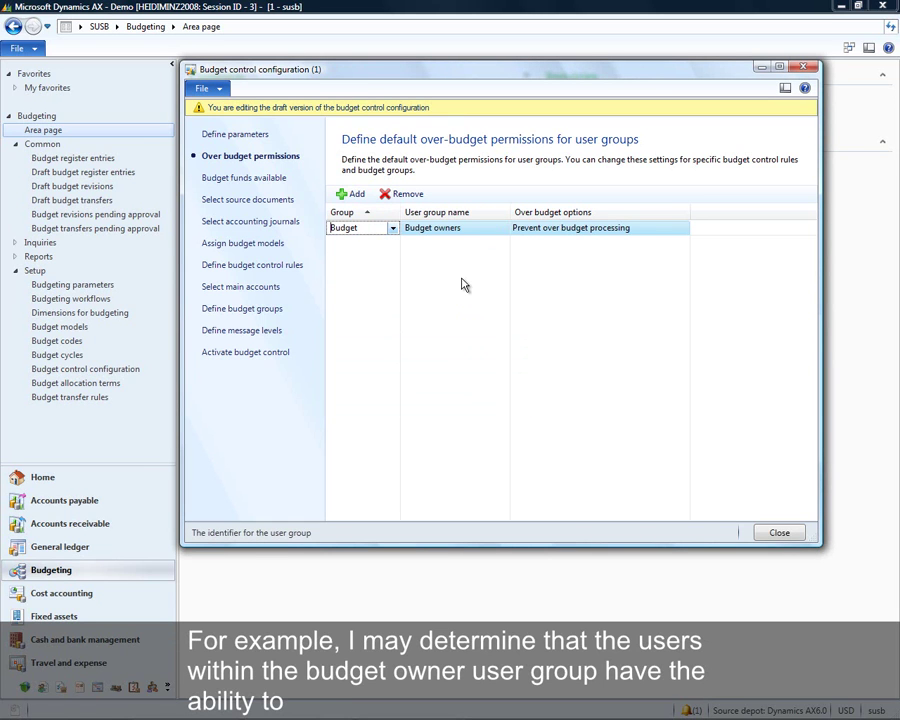
{"action": "left_click", "coordinate": [649, 229]}
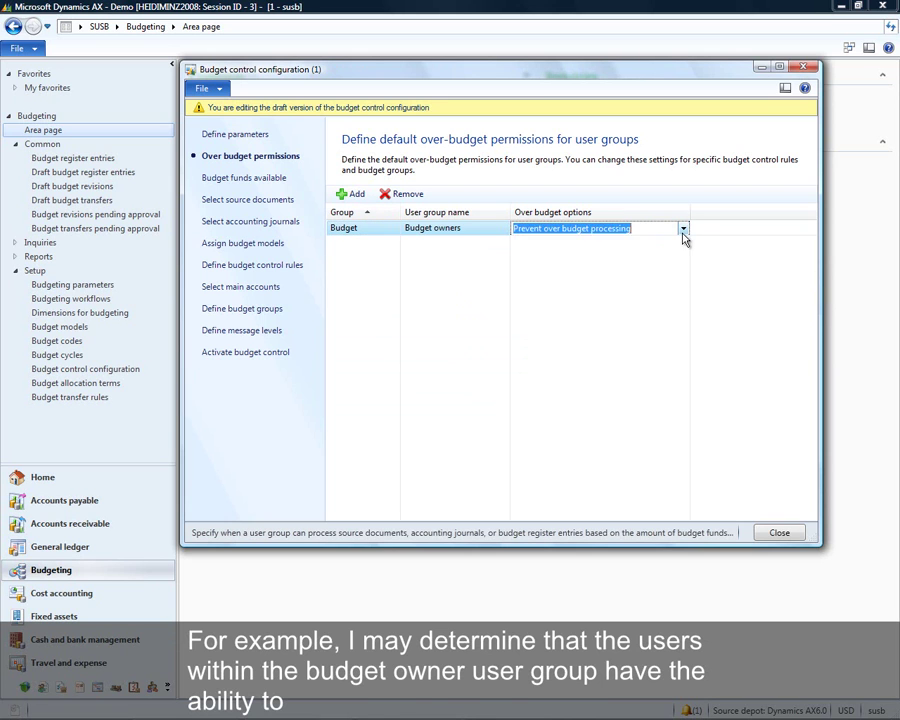
{"action": "left_click", "coordinate": [683, 229]}
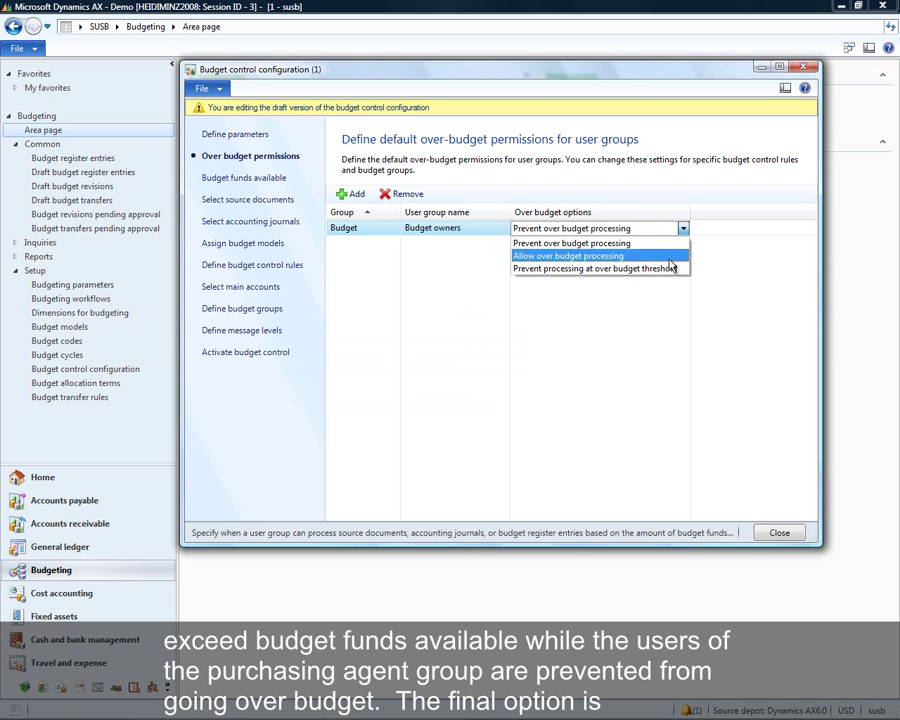
{"action": "left_click", "coordinate": [670, 259]}
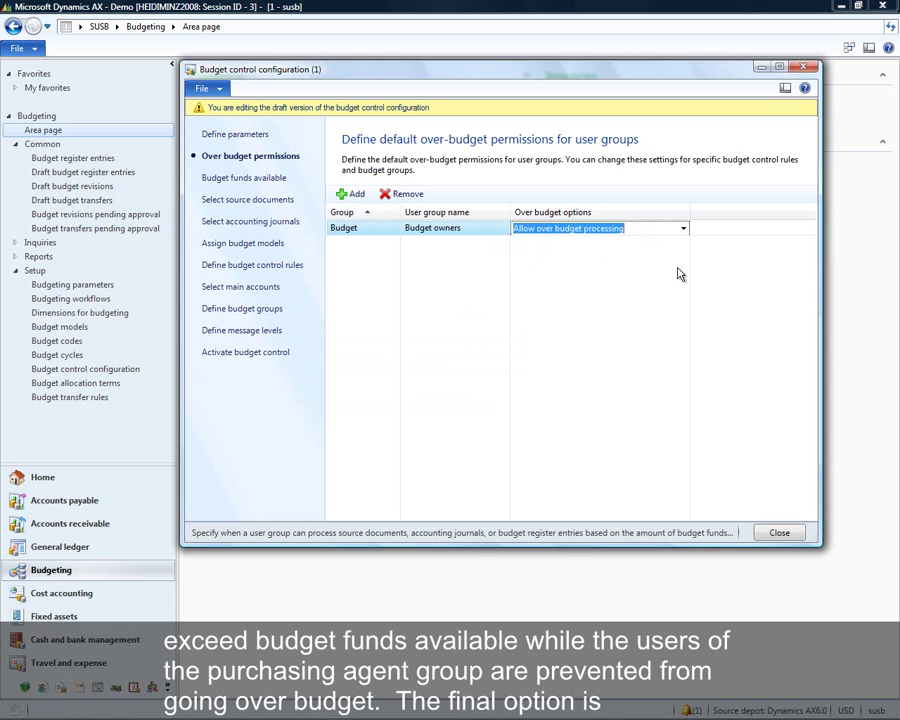
Add the Purchasing user group to the over-budget permissions with the Prevent over budget processing option.
{"action": "left_click", "coordinate": [347, 196]}
{"action": "left_click", "coordinate": [393, 229]}
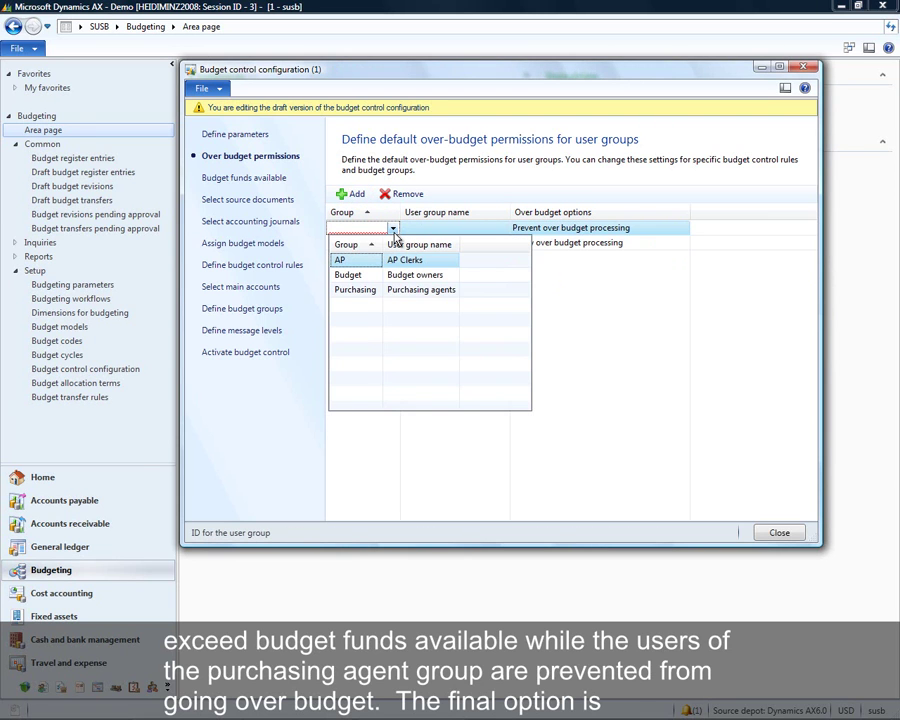
{"action": "left_click", "coordinate": [355, 289]}
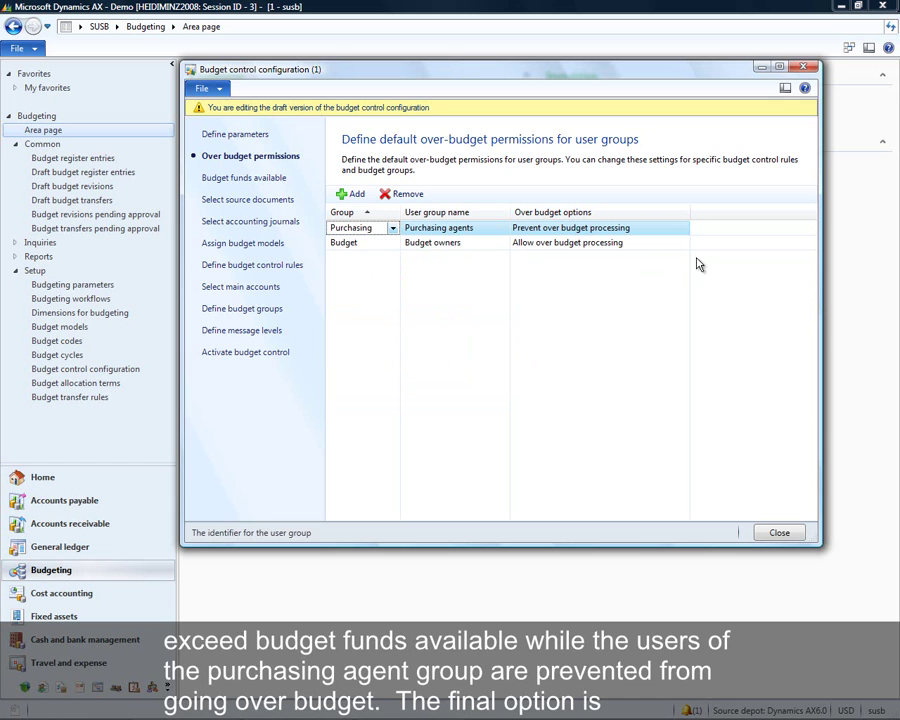
Add the AP user group to the over-budget permissions with the Prevent processing at over budget threshold option.
{"action": "left_click", "coordinate": [345, 193]}
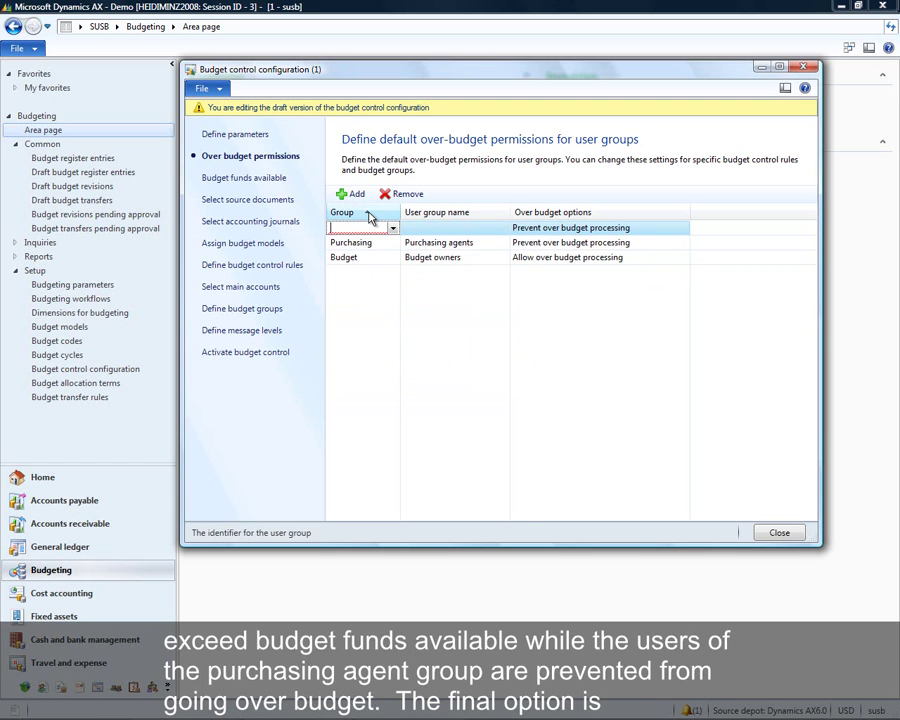
{"action": "left_click", "coordinate": [393, 228]}
{"action": "left_click", "coordinate": [390, 259]}
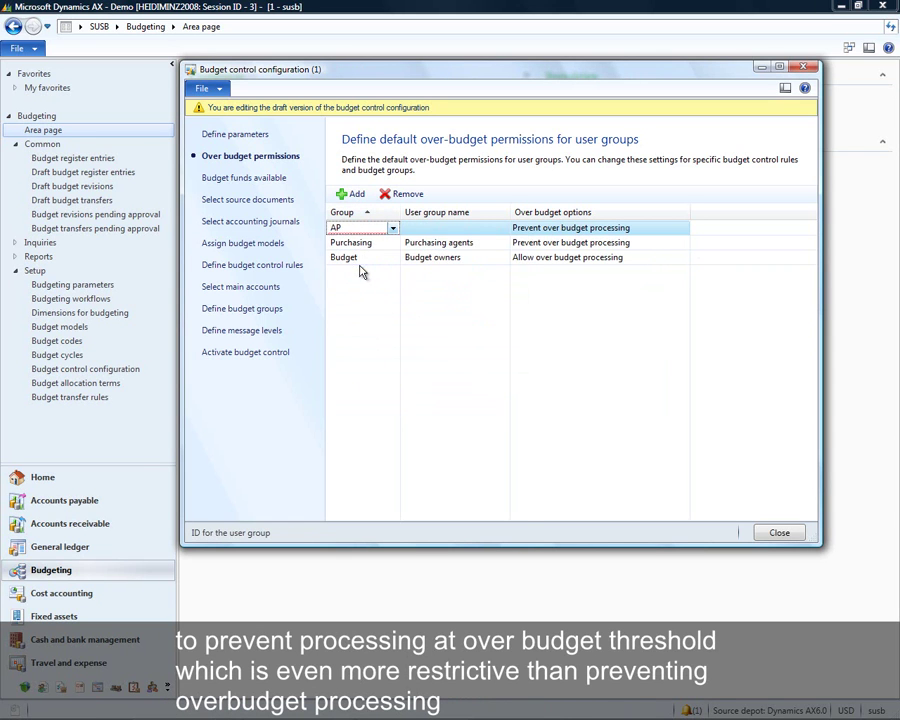
{"action": "left_click", "coordinate": [570, 228]}
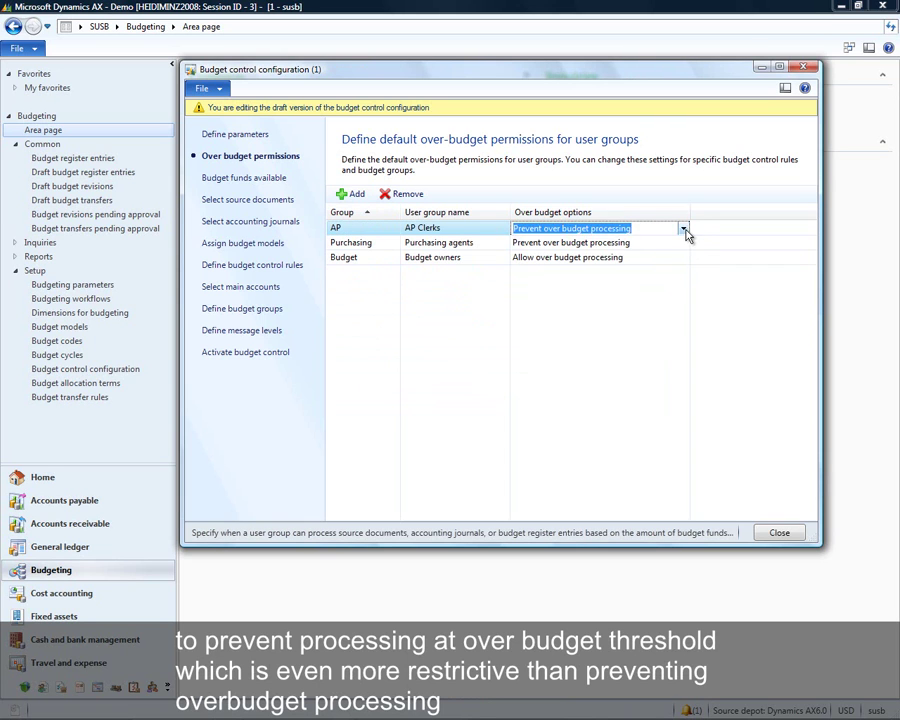
{"action": "left_click", "coordinate": [684, 230]}
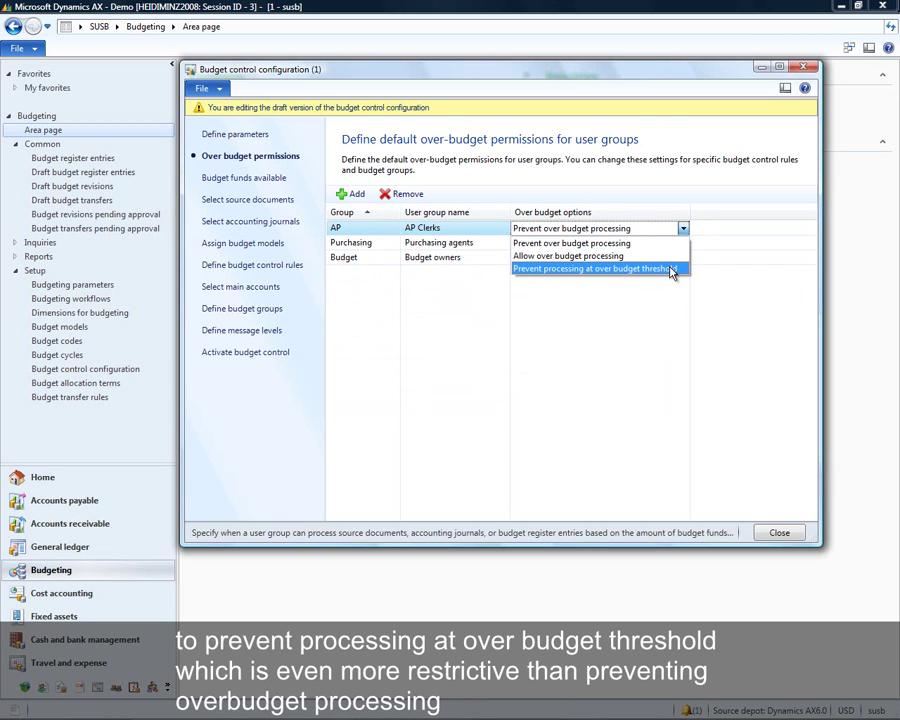
{"action": "left_click", "coordinate": [672, 270]}
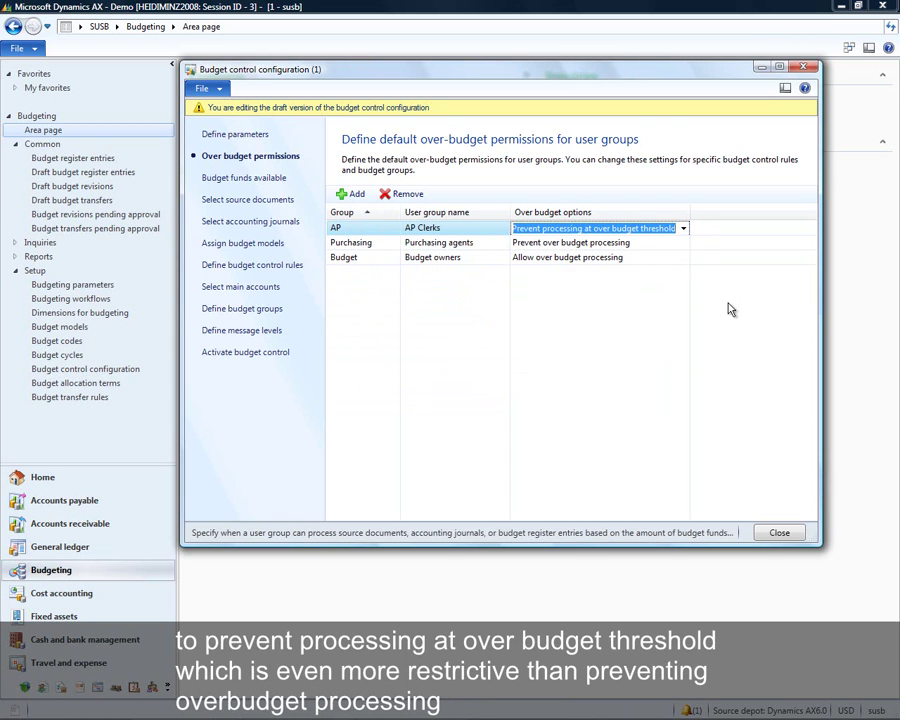
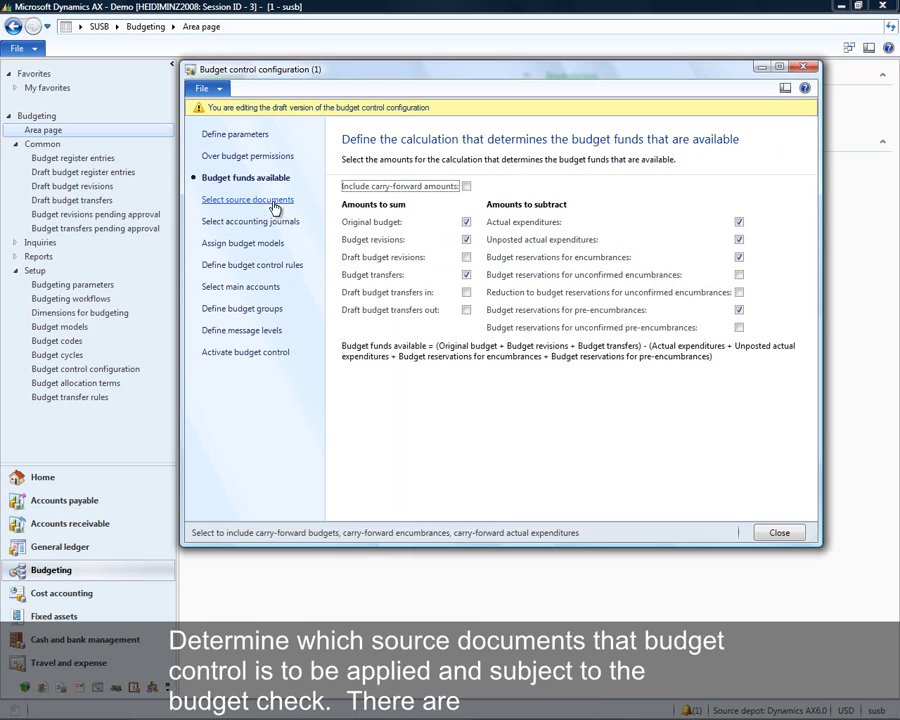
Enable budget control for purchase requisitions among the source documents, plus line item checking on entry for purchase orders.
{"action": "left_click", "coordinate": [278, 199]}
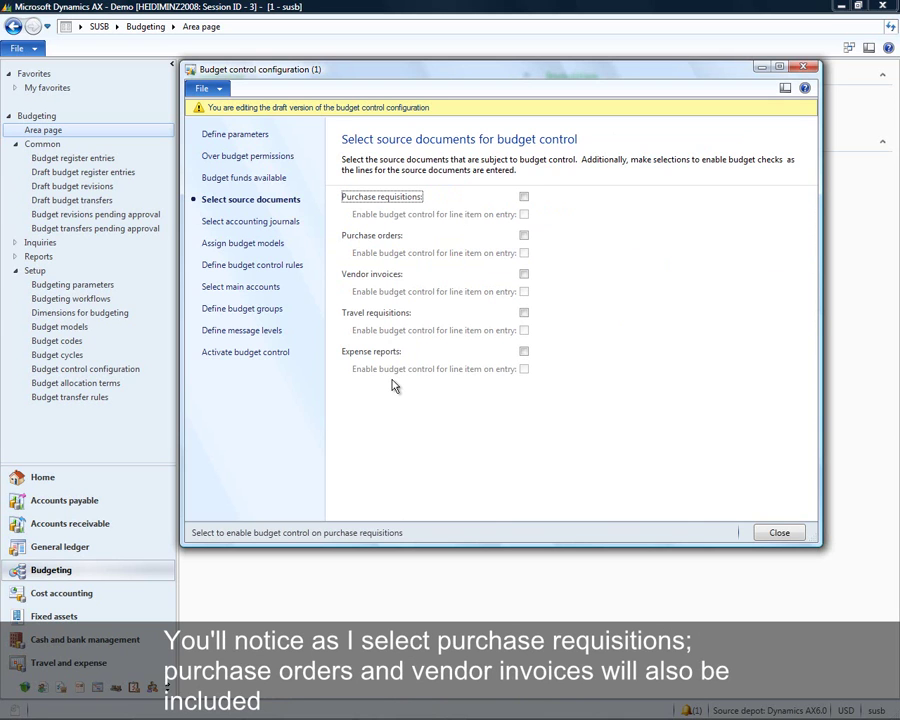
{"action": "left_click", "coordinate": [524, 197]}
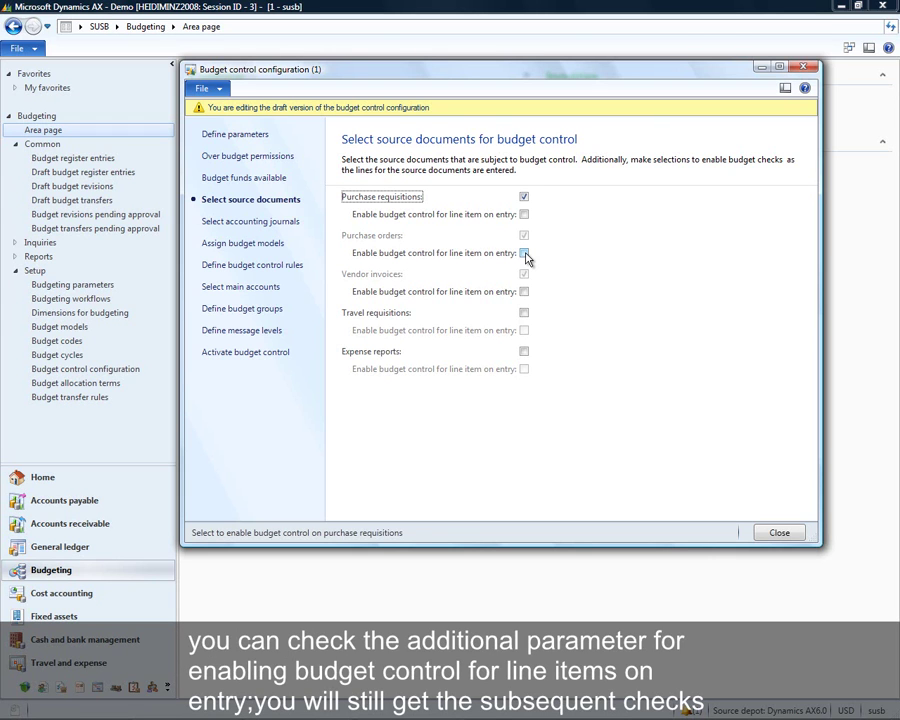
{"action": "left_click", "coordinate": [524, 254]}
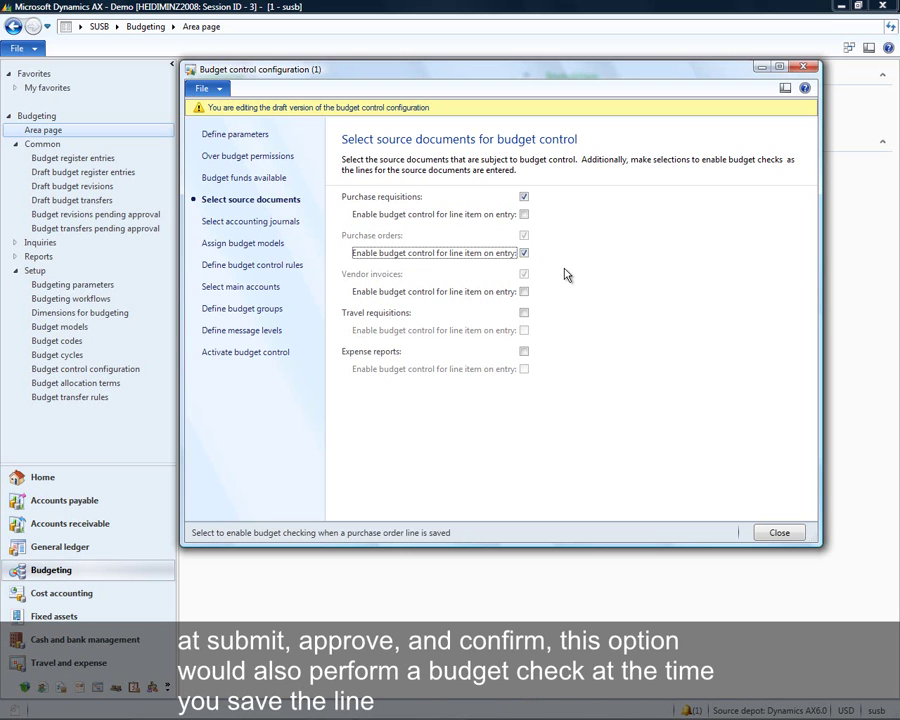
Enable budget control for the daily, allocation, project expense and fixed asset accounting journals.
{"action": "left_click", "coordinate": [283, 222]}
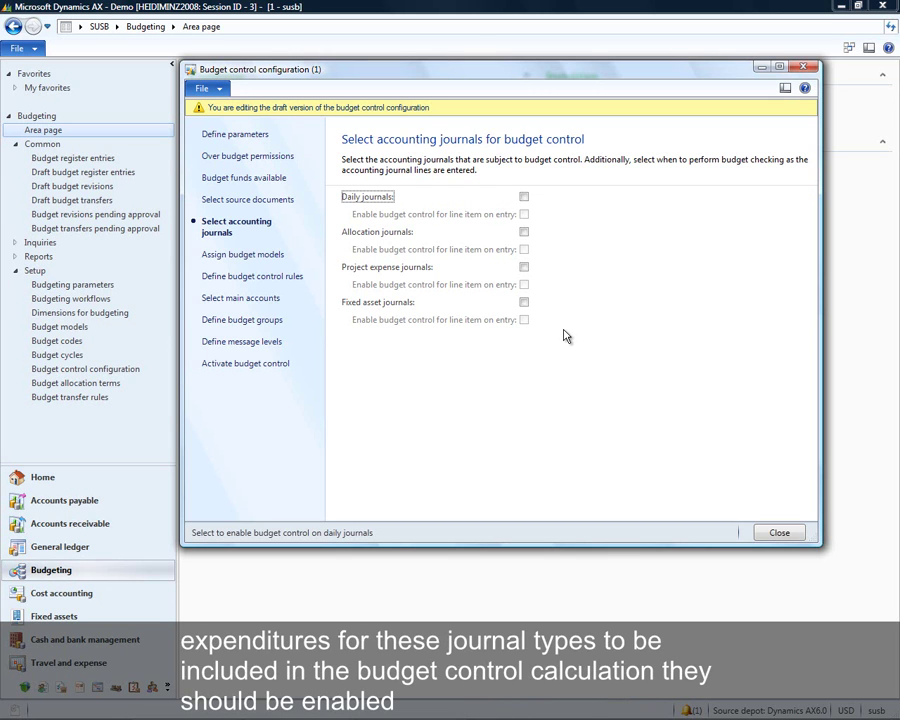
{"action": "left_click", "coordinate": [524, 198]}
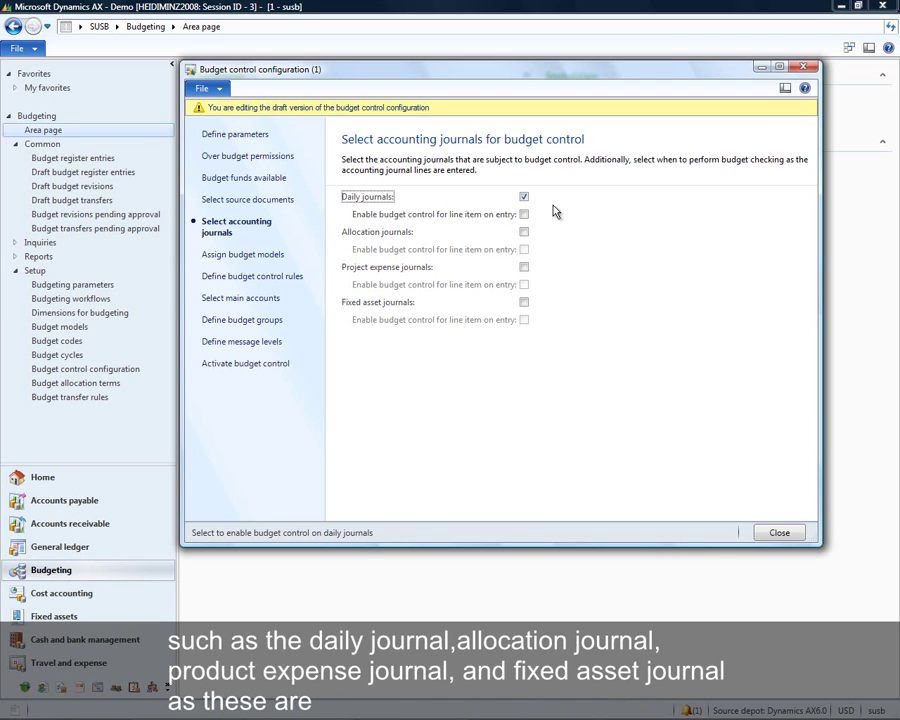
{"action": "left_click", "coordinate": [524, 232]}
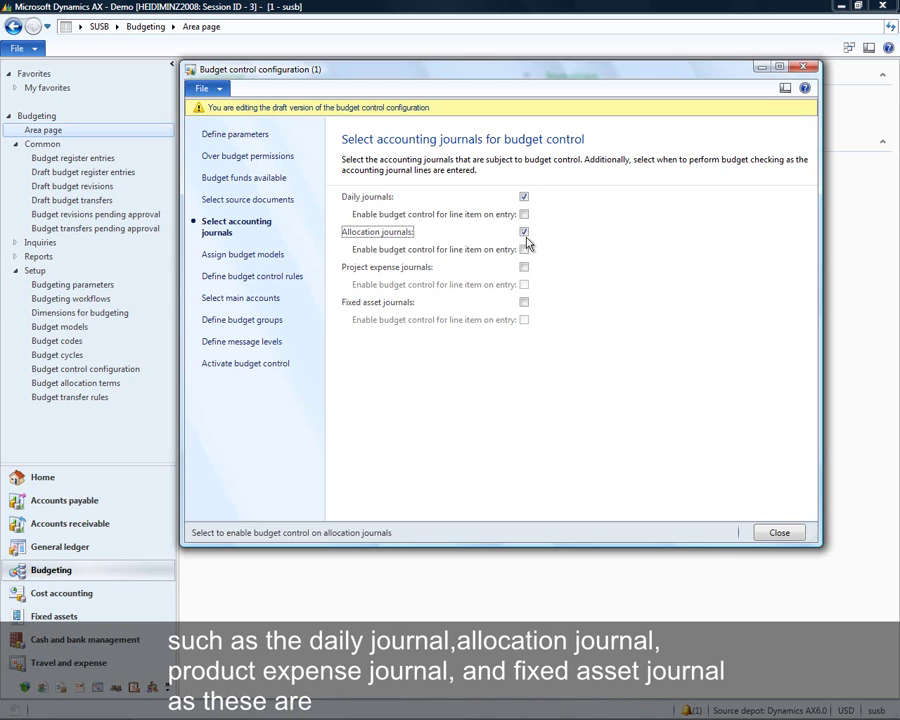
{"action": "left_click", "coordinate": [524, 267]}
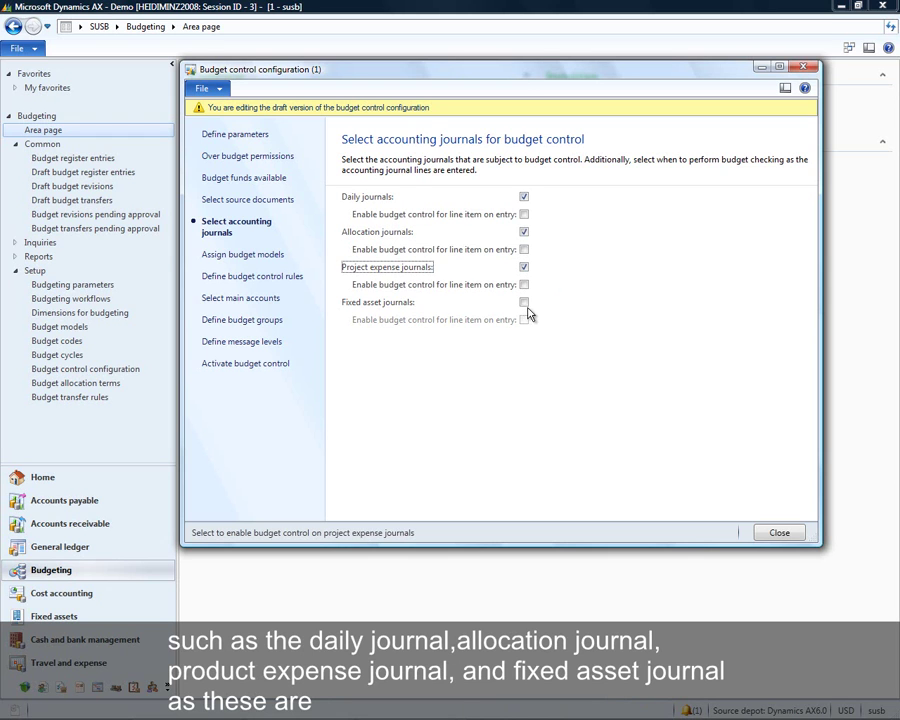
{"action": "left_click", "coordinate": [524, 303]}
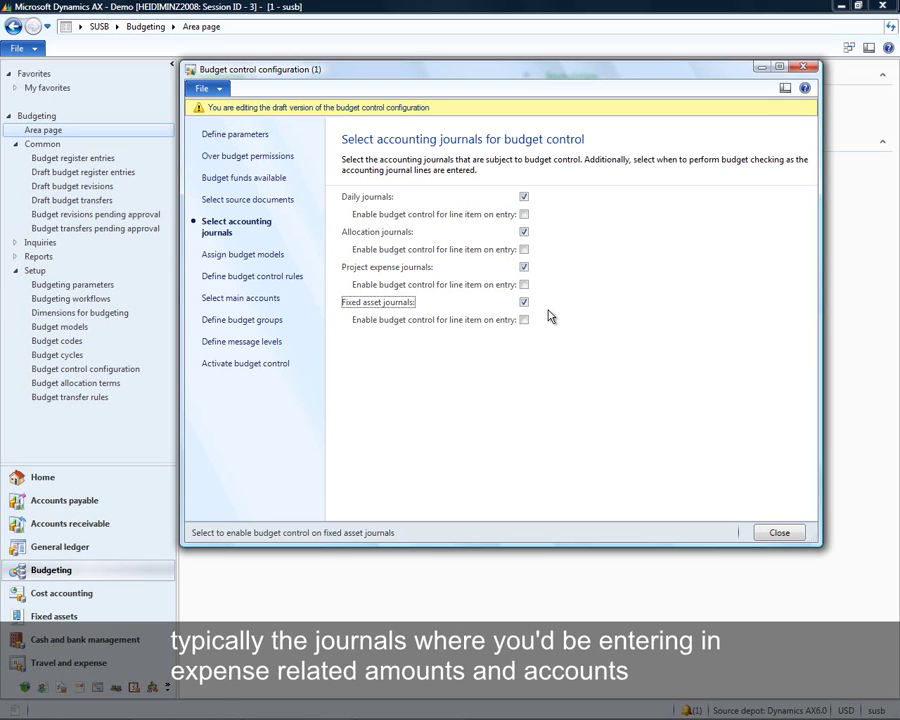
Assign the 2011 budget model to the biennial 2011-2012 budget cycle.
{"action": "left_click", "coordinate": [280, 259]}
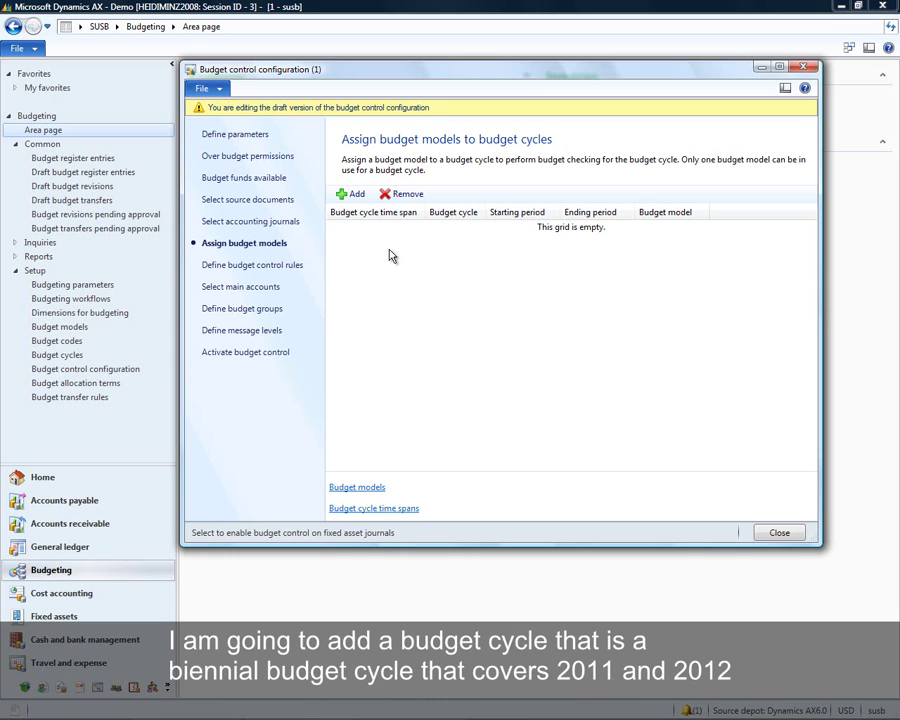
{"action": "left_click", "coordinate": [356, 194]}
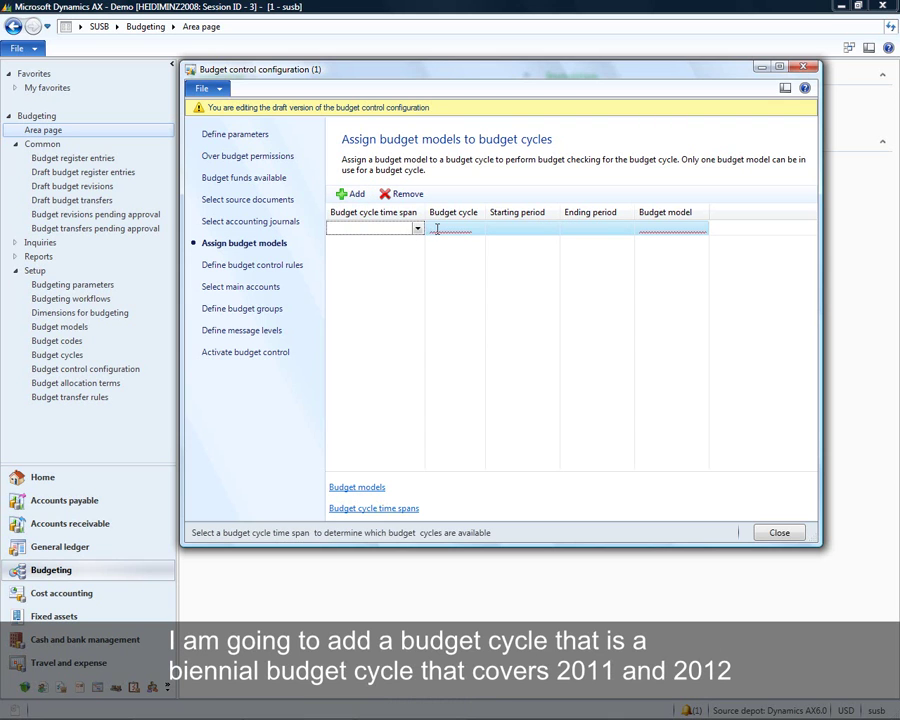
{"action": "left_click", "coordinate": [440, 228]}
{"action": "left_click", "coordinate": [478, 229]}
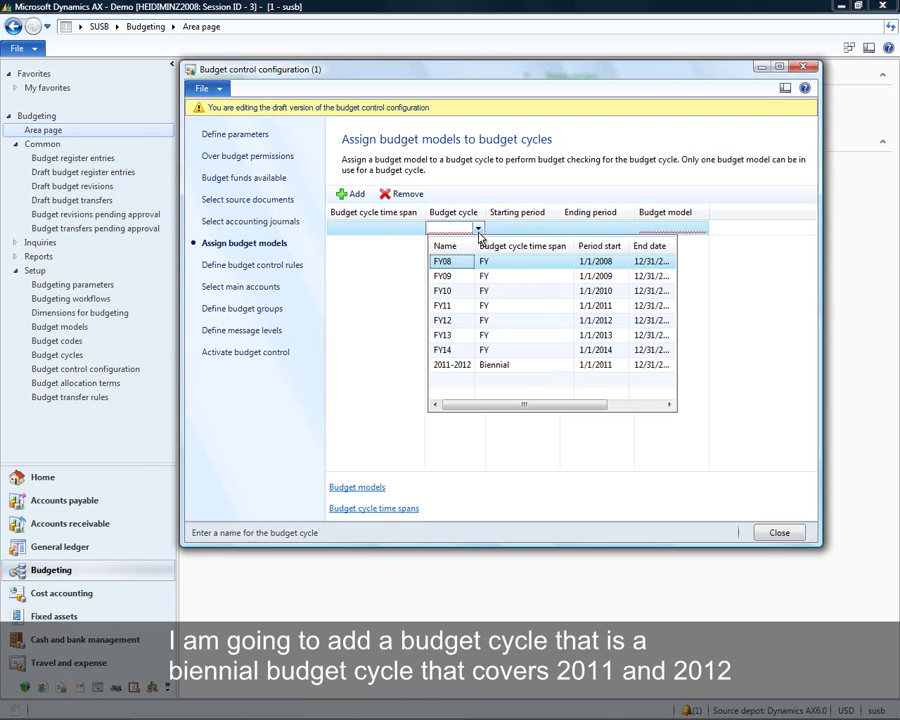
{"action": "left_click", "coordinate": [463, 364]}
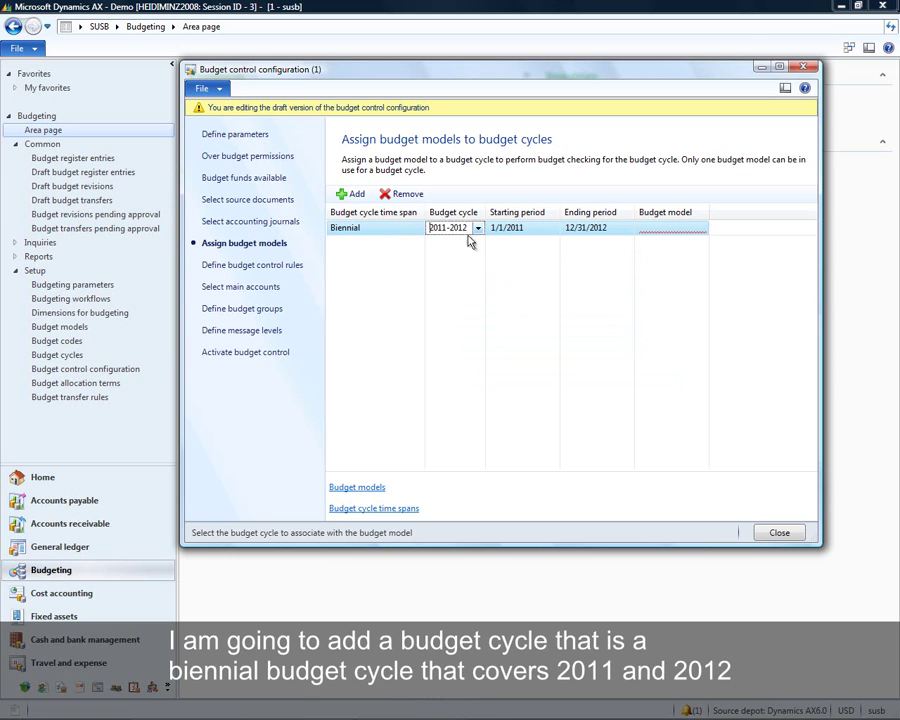
{"action": "left_click", "coordinate": [673, 228]}
{"action": "left_click", "coordinate": [702, 229]}
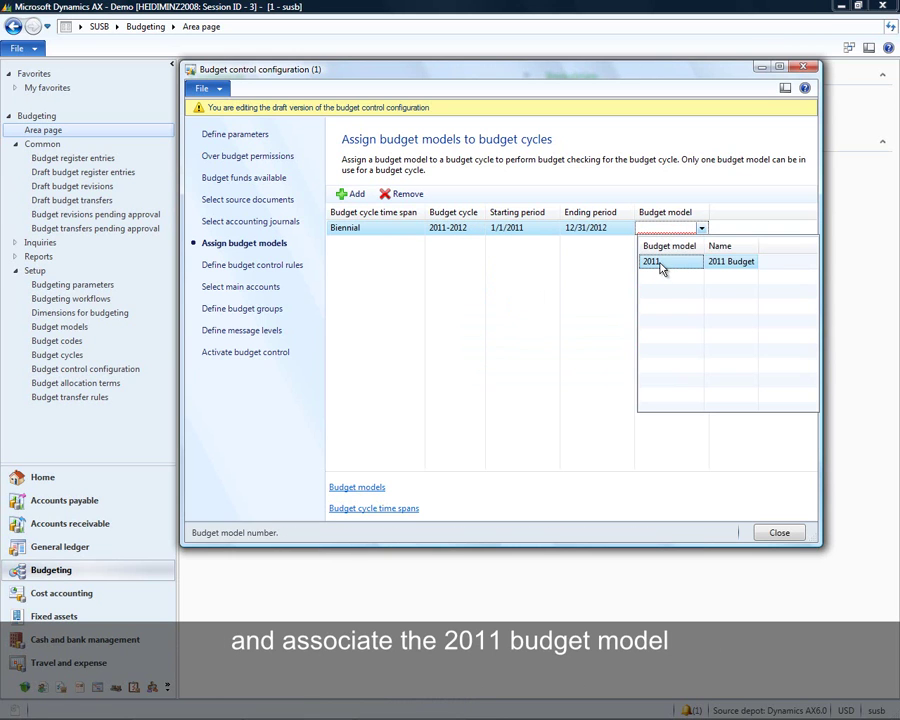
{"action": "left_click", "coordinate": [660, 263]}
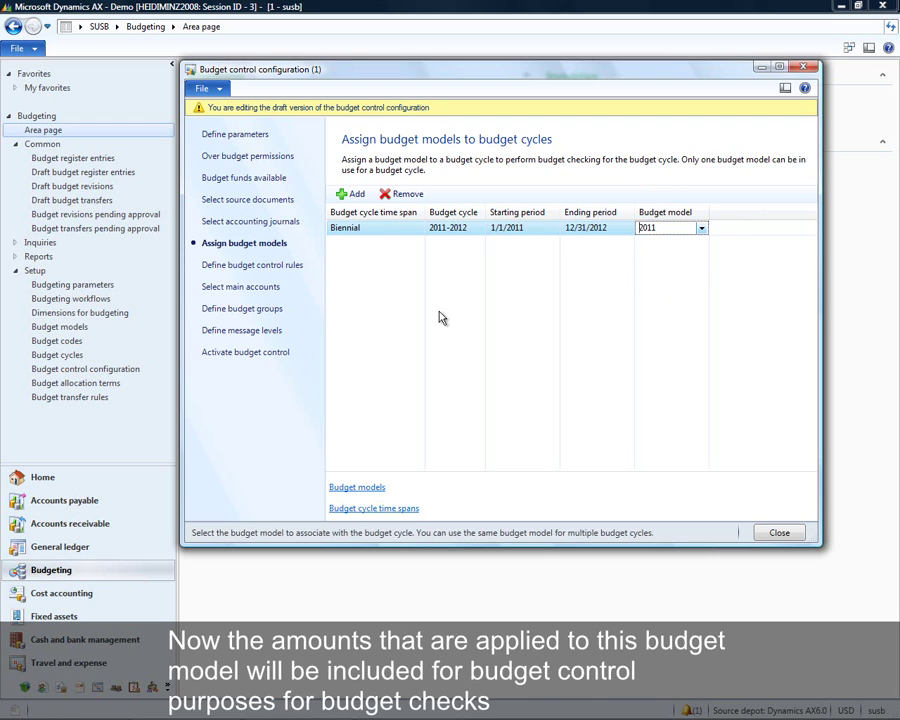
Create a budget control rule named ALL without a description.
{"action": "left_click", "coordinate": [286, 266]}
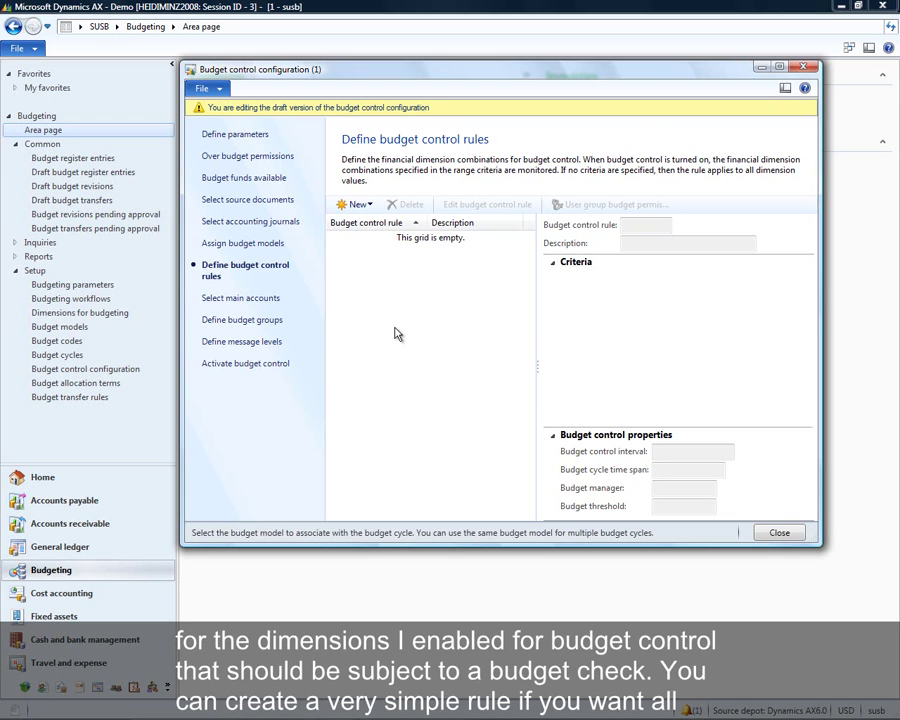
{"action": "left_click", "coordinate": [356, 204]}
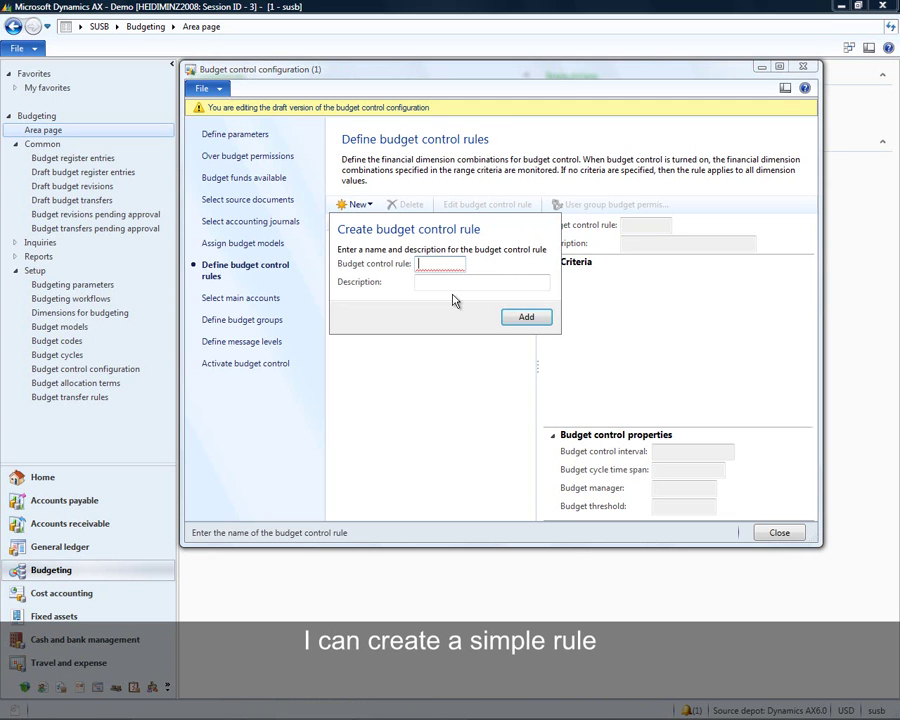
{"action": "type", "text": "ALL"}
{"action": "left_click", "coordinate": [534, 317]}
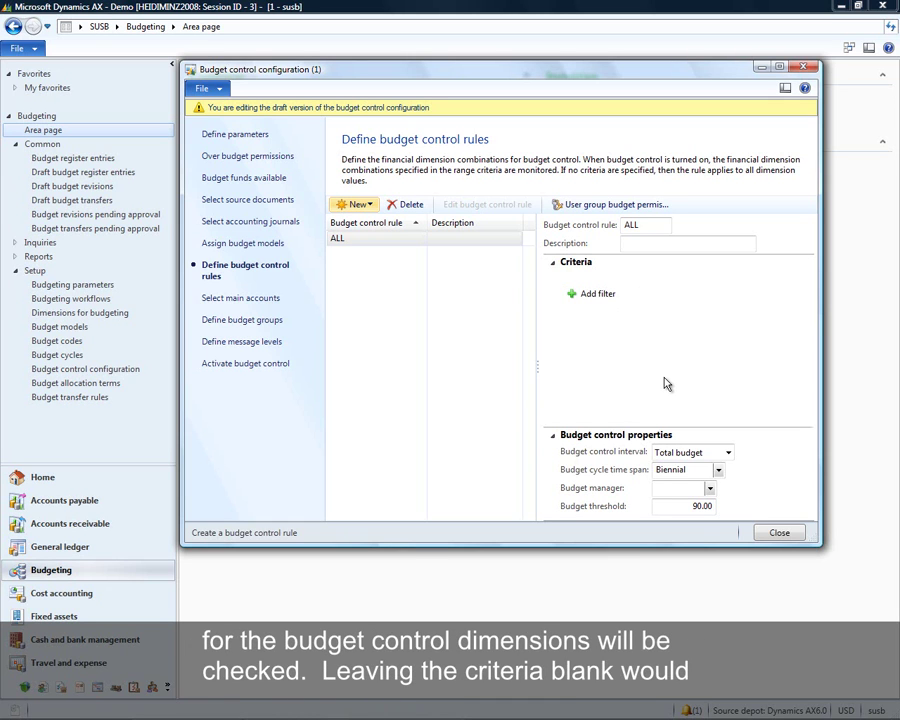
Try adding a Department filter to the ALL rule's criteria and remove it again.
{"action": "left_click", "coordinate": [597, 294]}
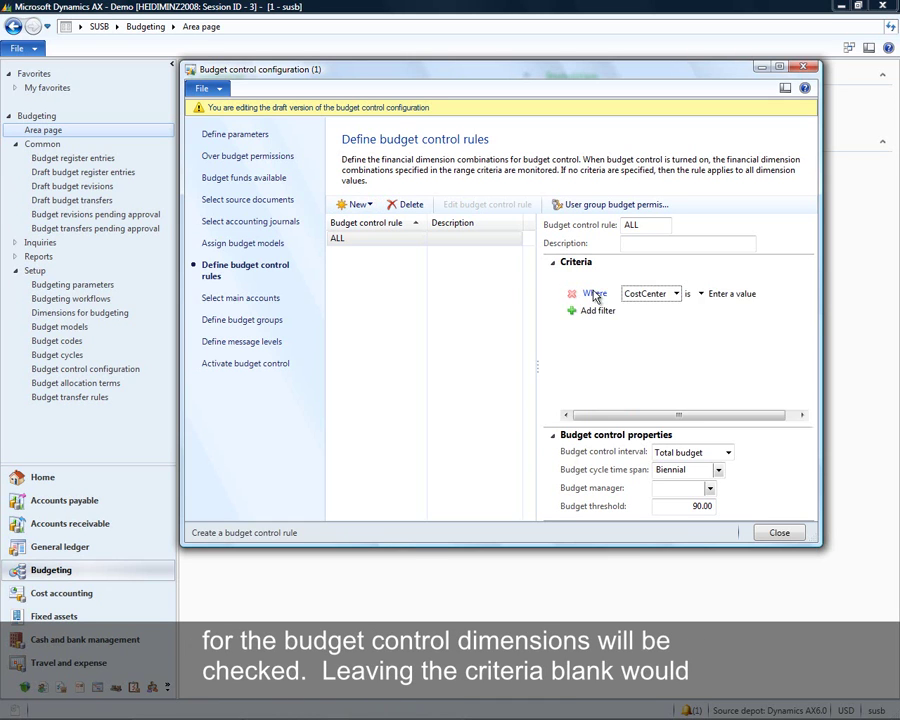
{"action": "left_click", "coordinate": [676, 296]}
{"action": "left_click", "coordinate": [668, 311]}
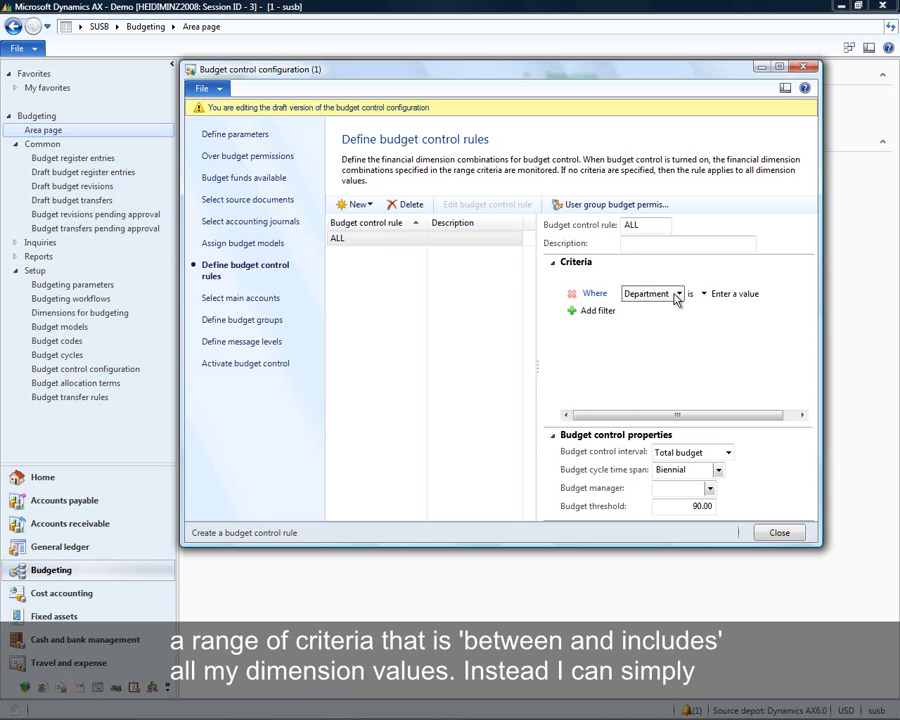
{"action": "left_click", "coordinate": [703, 295]}
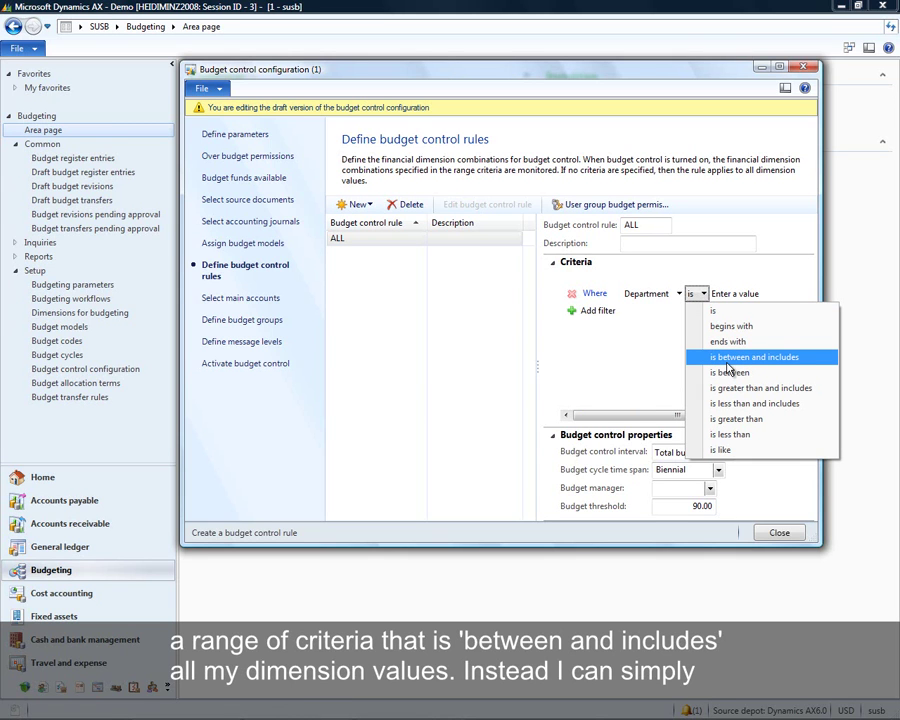
{"action": "left_click", "coordinate": [571, 293]}
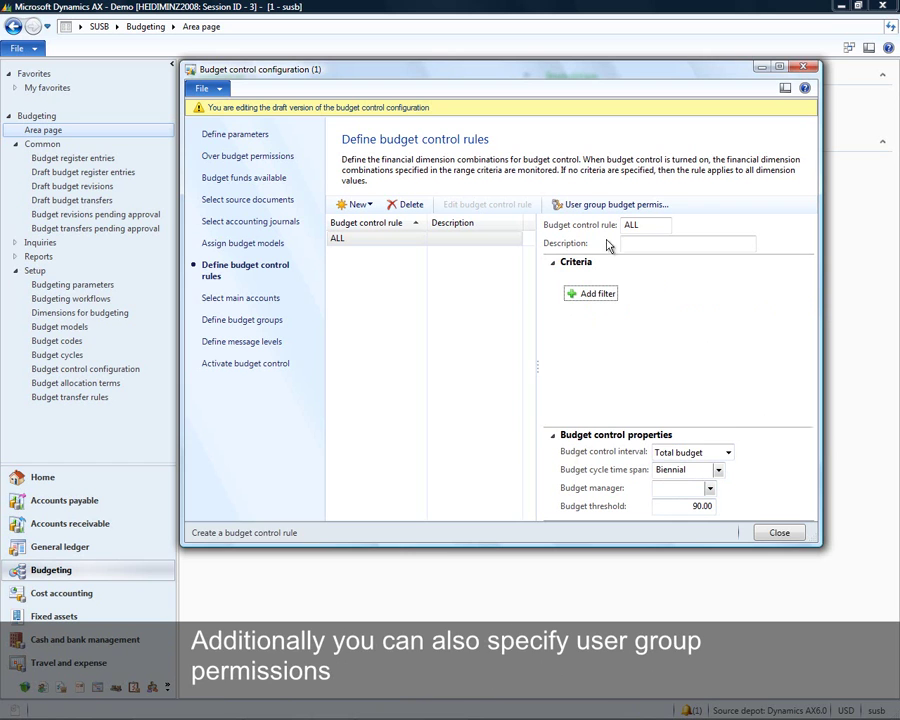
Add the Budget user group to the ALL rule's user group budget permissions, widening the window and the budget group check column.
{"action": "left_click", "coordinate": [587, 210]}
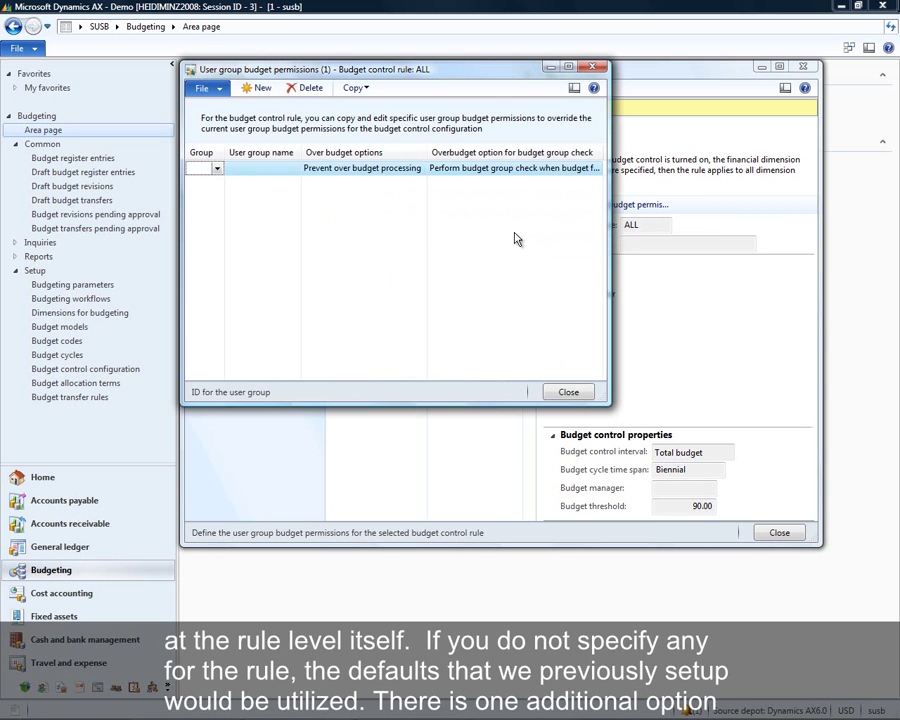
{"action": "left_click", "coordinate": [217, 168]}
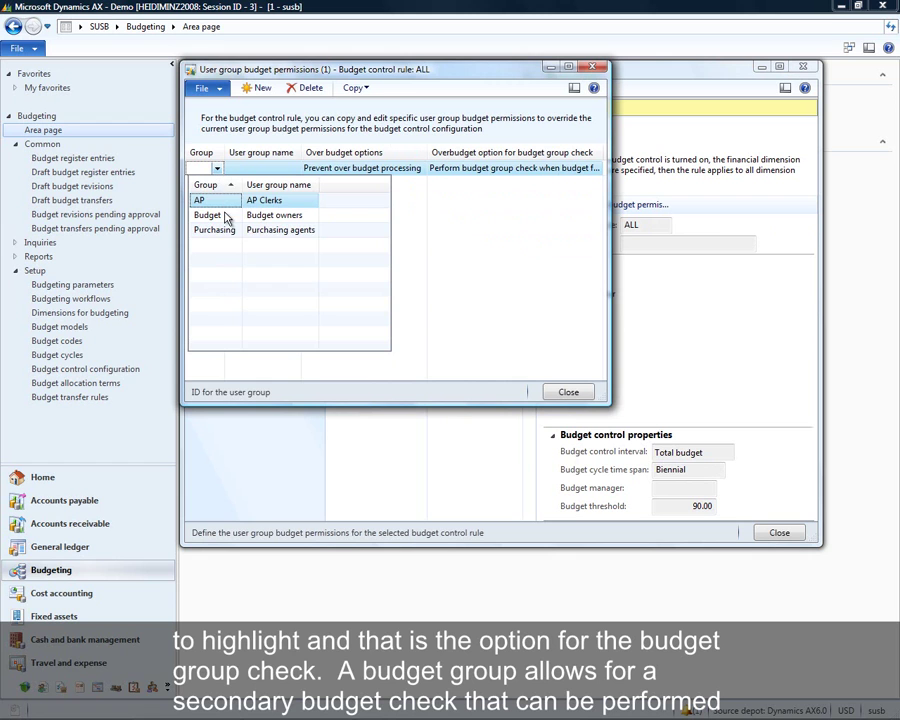
{"action": "left_click", "coordinate": [226, 217]}
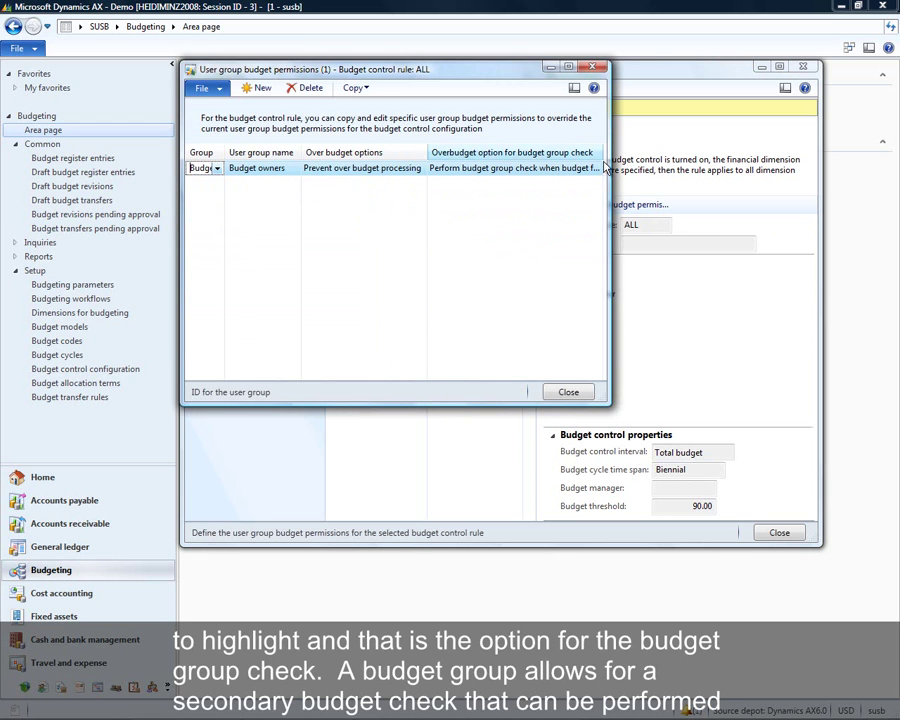
{"action": "left_click_drag", "start_coordinate": [604, 167], "coordinate": [758, 185]}
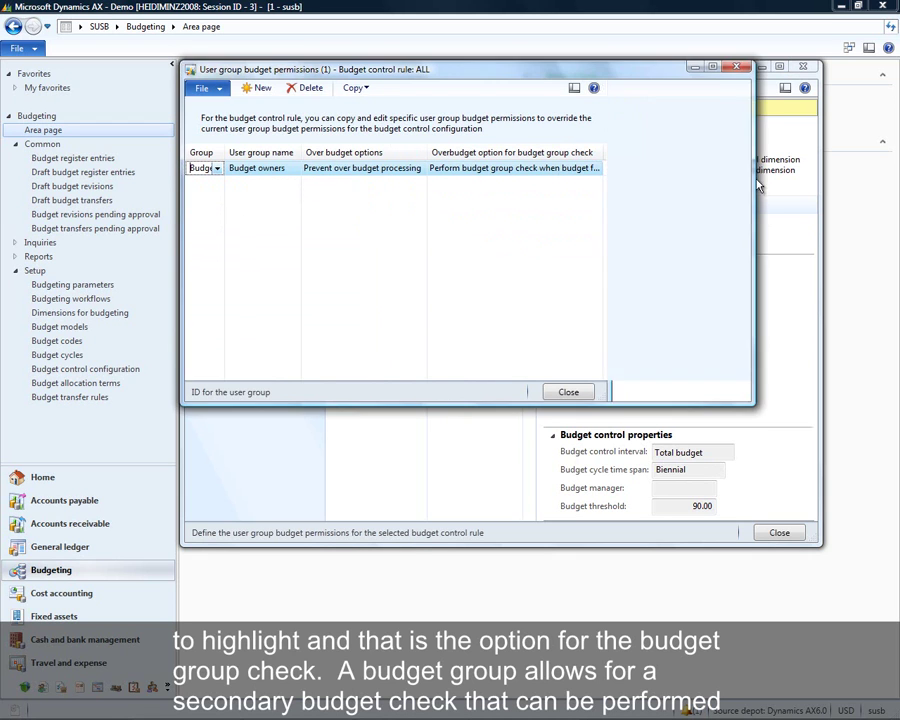
{"action": "left_click_drag", "start_coordinate": [603, 153], "coordinate": [703, 166]}
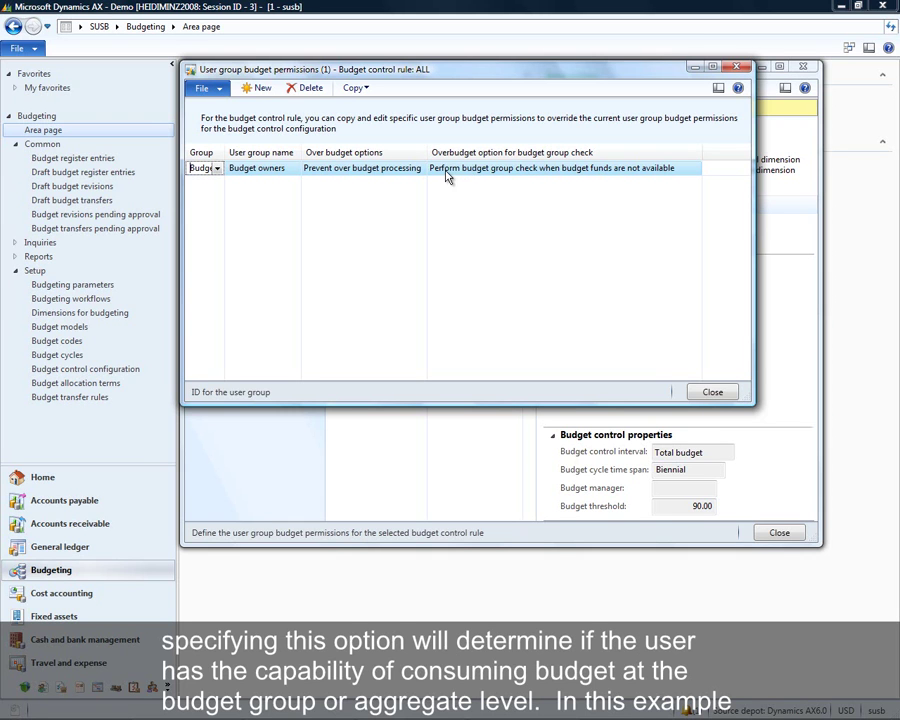
{"action": "left_click", "coordinate": [546, 173]}
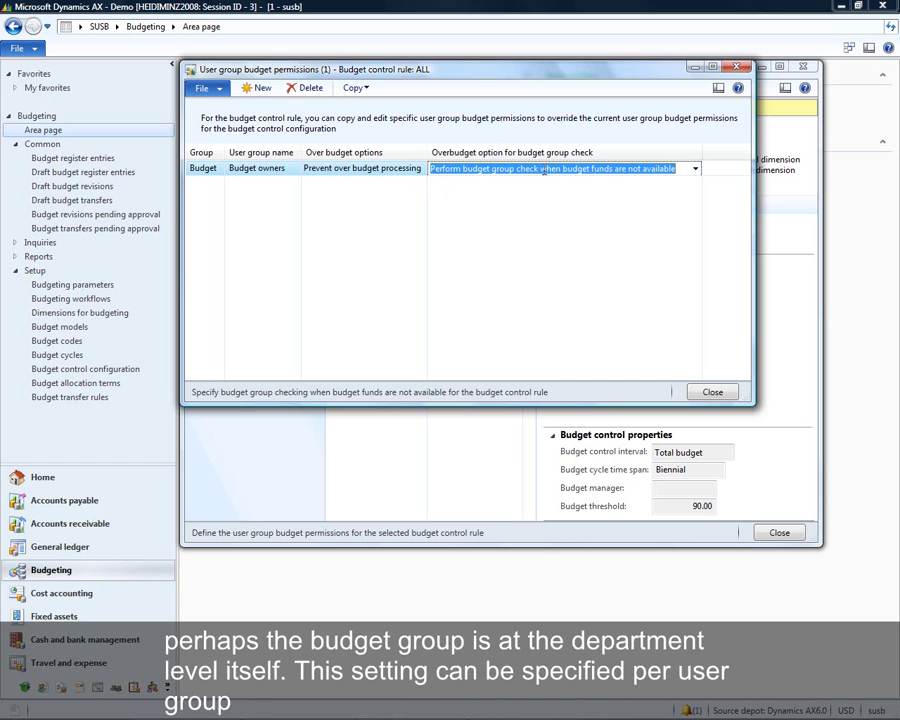
{"action": "left_click", "coordinate": [720, 393]}
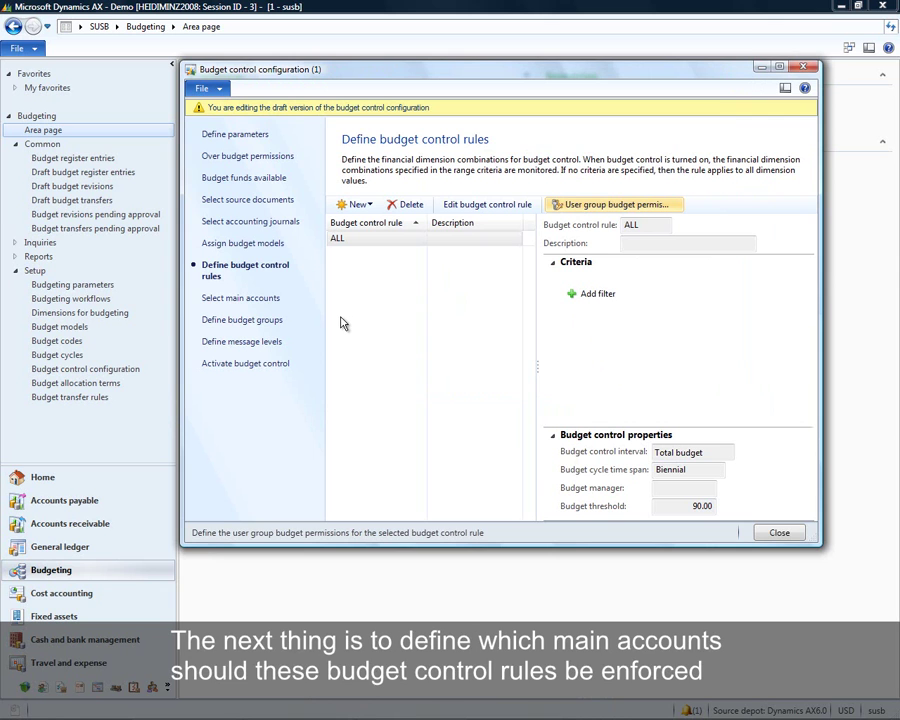
Select the expense main accounts from 601110 Selling expenses through 602190 Mileage expense for budget control rule enforcement.
{"action": "left_click", "coordinate": [240, 299]}
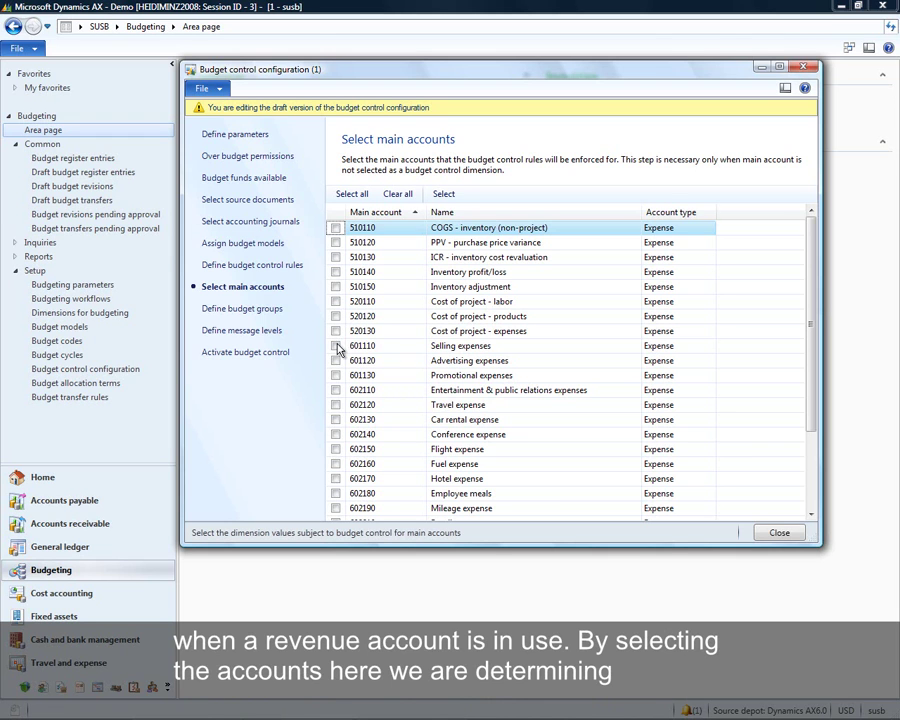
{"action": "left_click", "coordinate": [337, 346]}
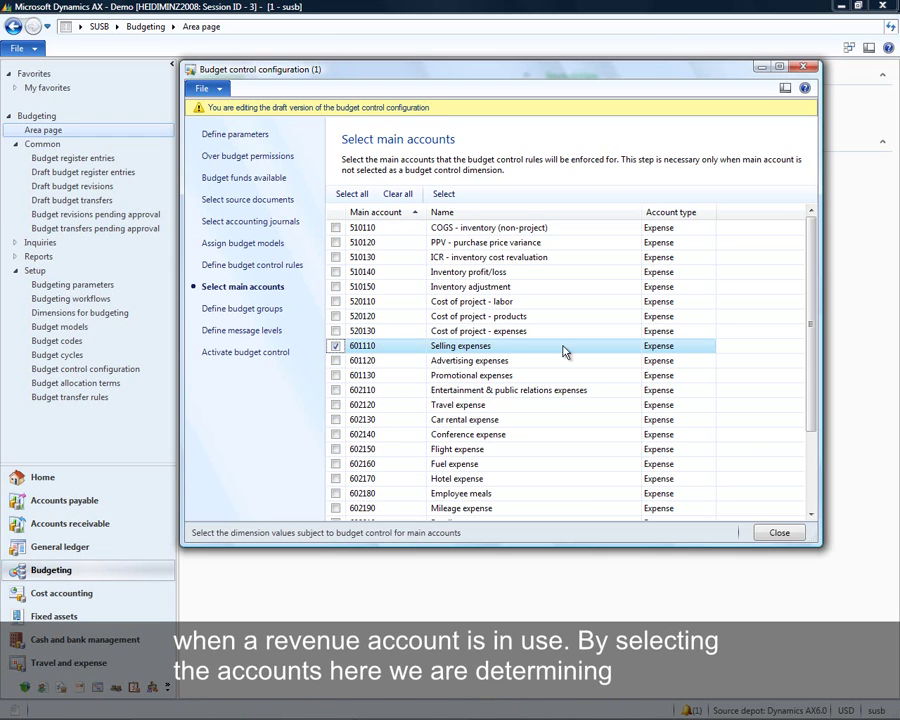
{"action": "left_click", "coordinate": [336, 361]}
{"action": "left_click", "coordinate": [336, 376]}
{"action": "left_click", "coordinate": [336, 390]}
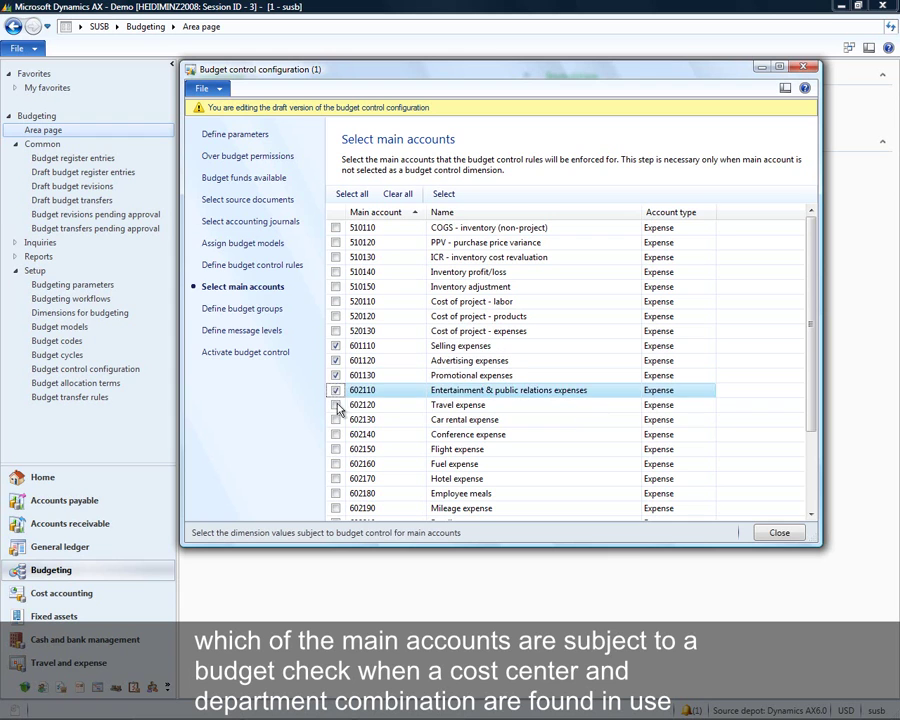
{"action": "left_click", "coordinate": [336, 405]}
{"action": "left_click", "coordinate": [336, 420]}
{"action": "left_click", "coordinate": [337, 434]}
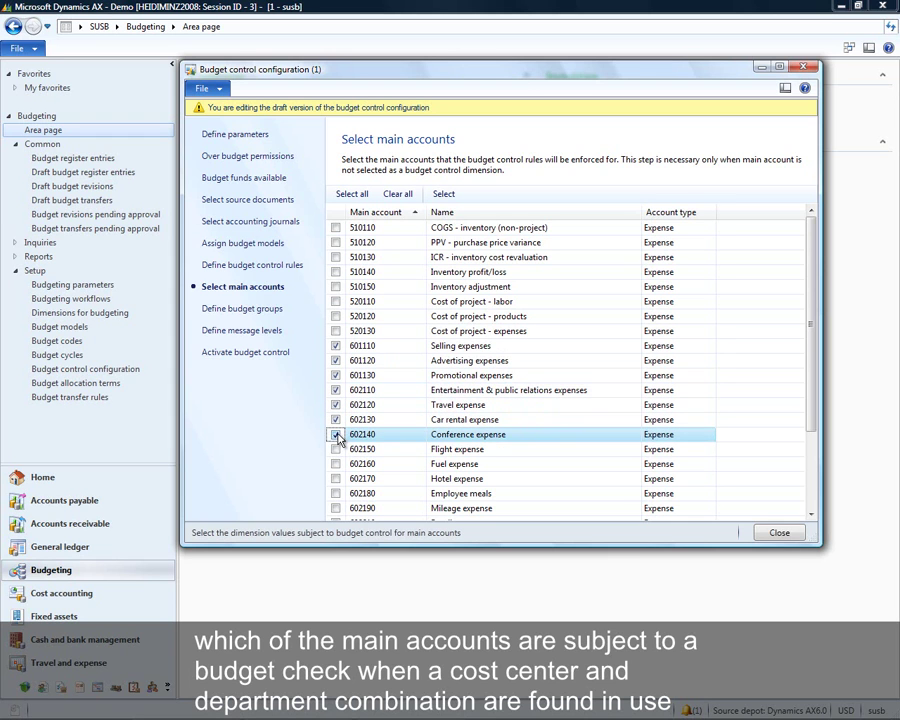
{"action": "left_click", "coordinate": [336, 449]}
{"action": "left_click", "coordinate": [336, 464]}
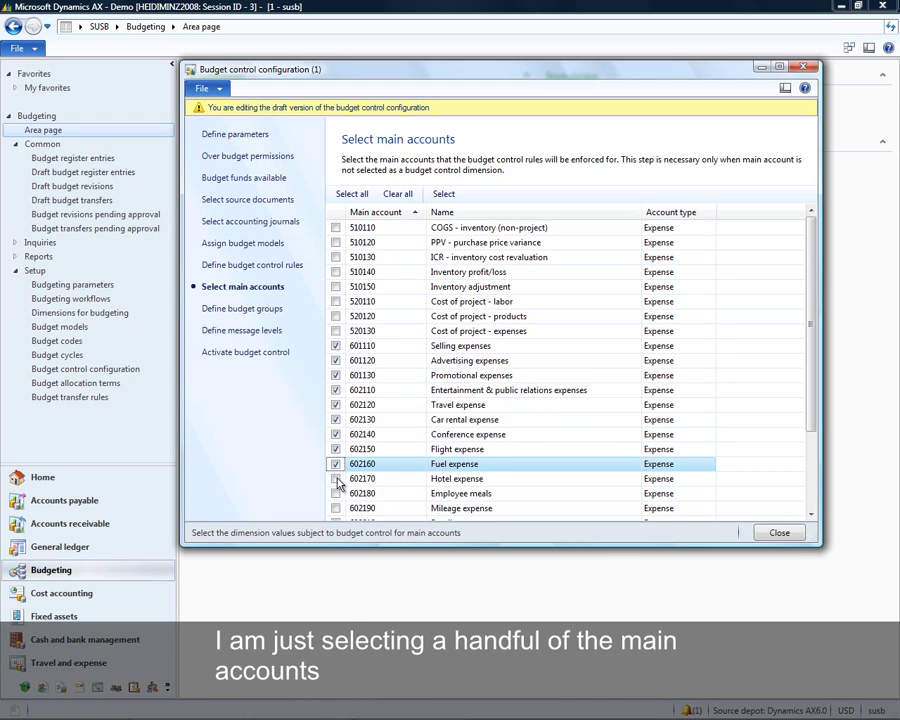
{"action": "left_click", "coordinate": [336, 479]}
{"action": "left_click", "coordinate": [336, 494]}
{"action": "left_click", "coordinate": [336, 508]}
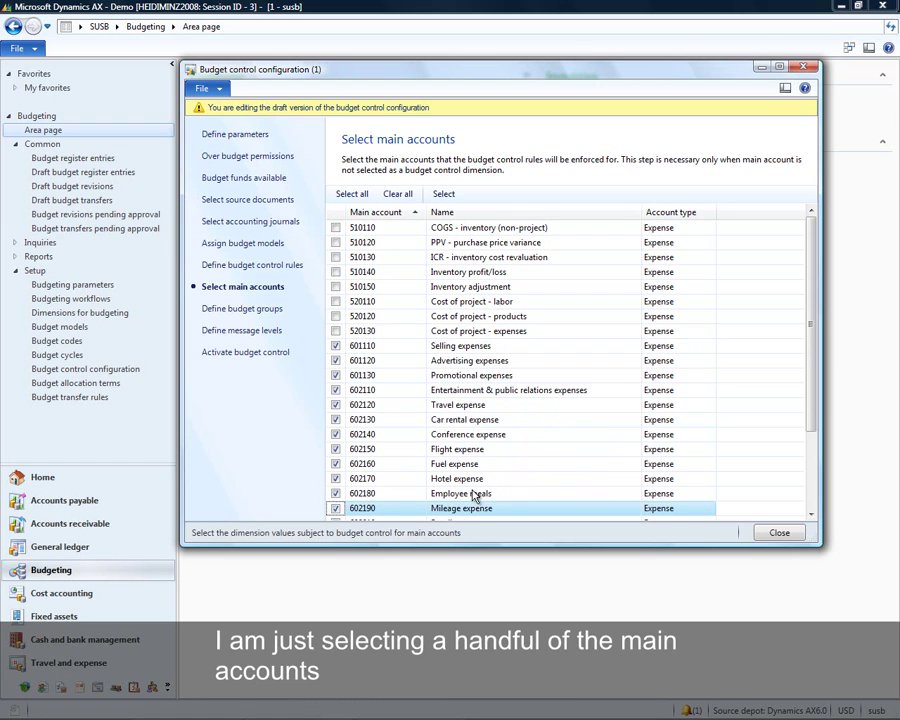
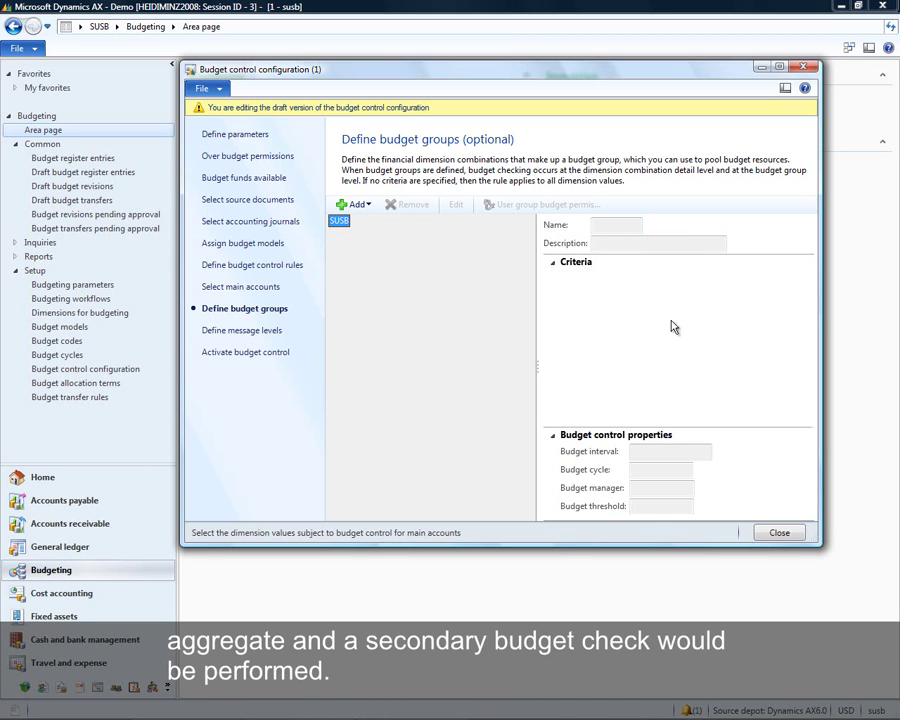
Create a budget group member named Fin with the description Finance under SUSB.
{"action": "left_click", "coordinate": [355, 204]}
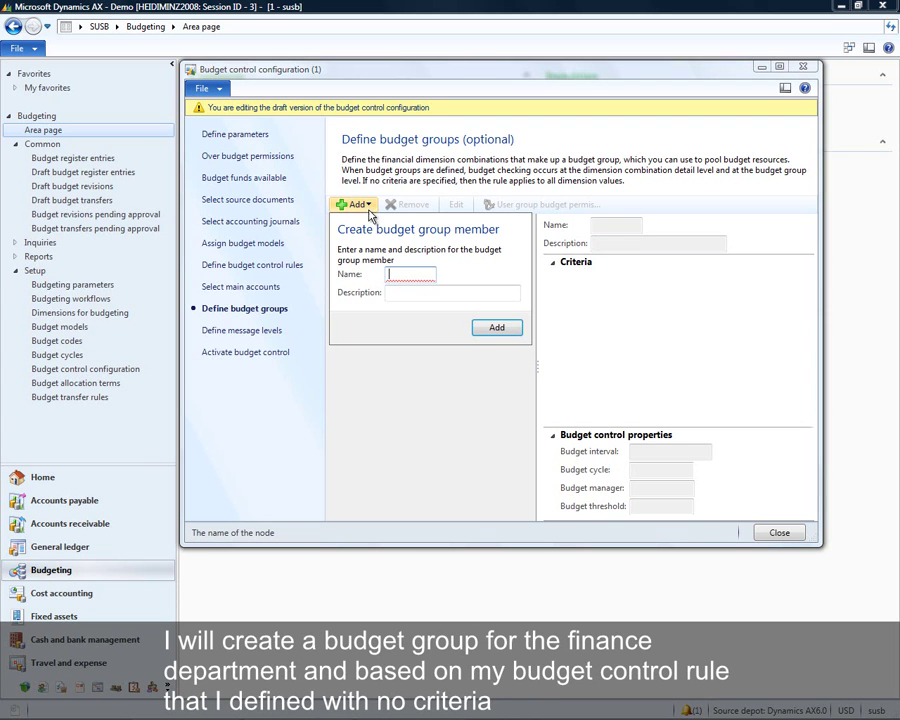
{"action": "type", "text": "Fin"}
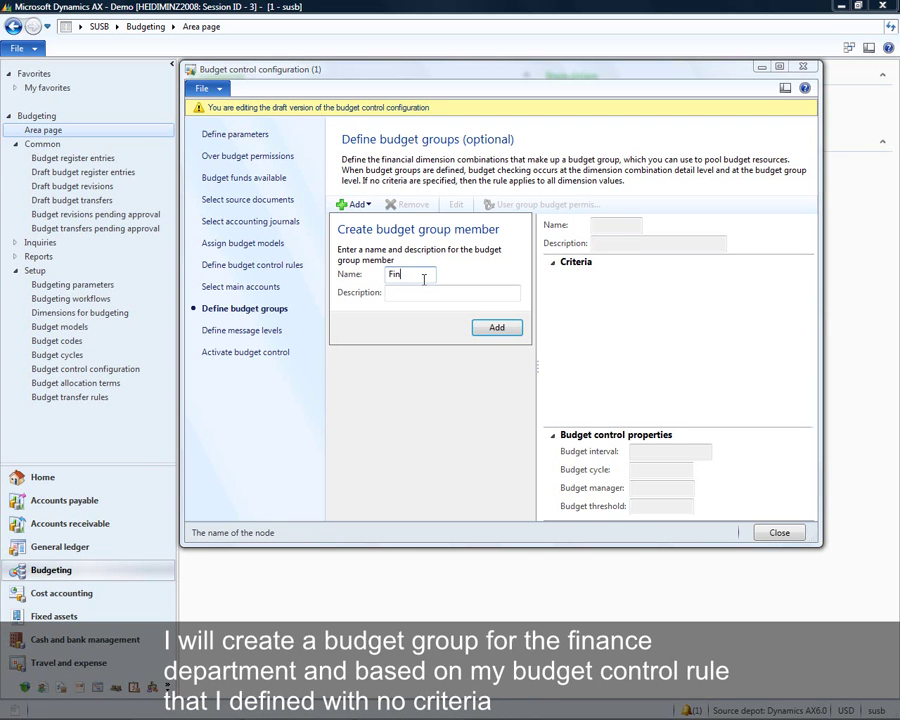
{"action": "key", "text": "Tab"}
{"action": "type", "text": "Fin"}
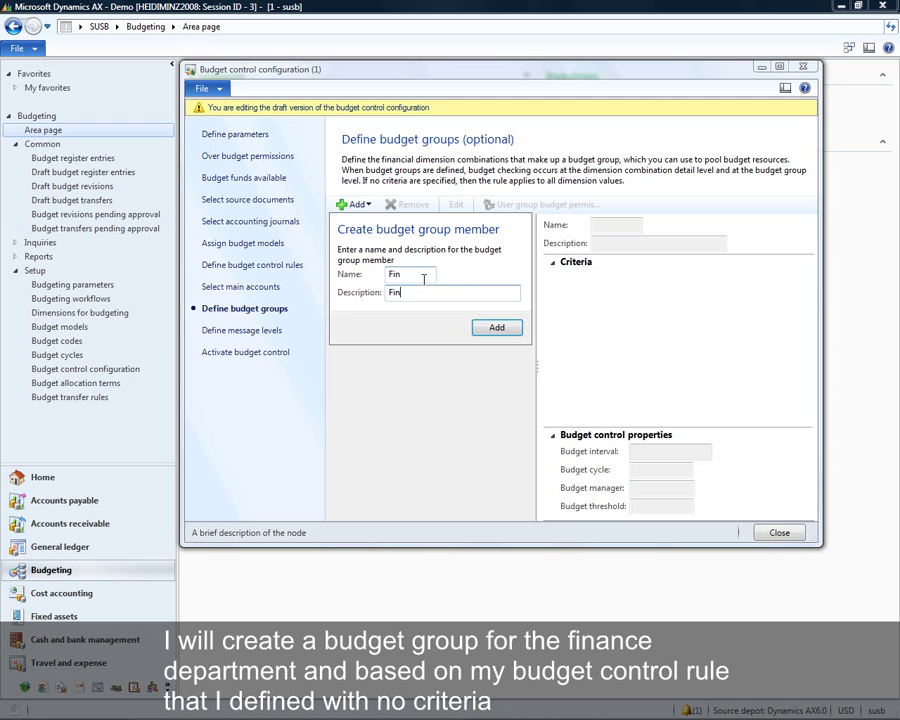
{"action": "type", "text": "ance"}
{"action": "left_click", "coordinate": [503, 332]}
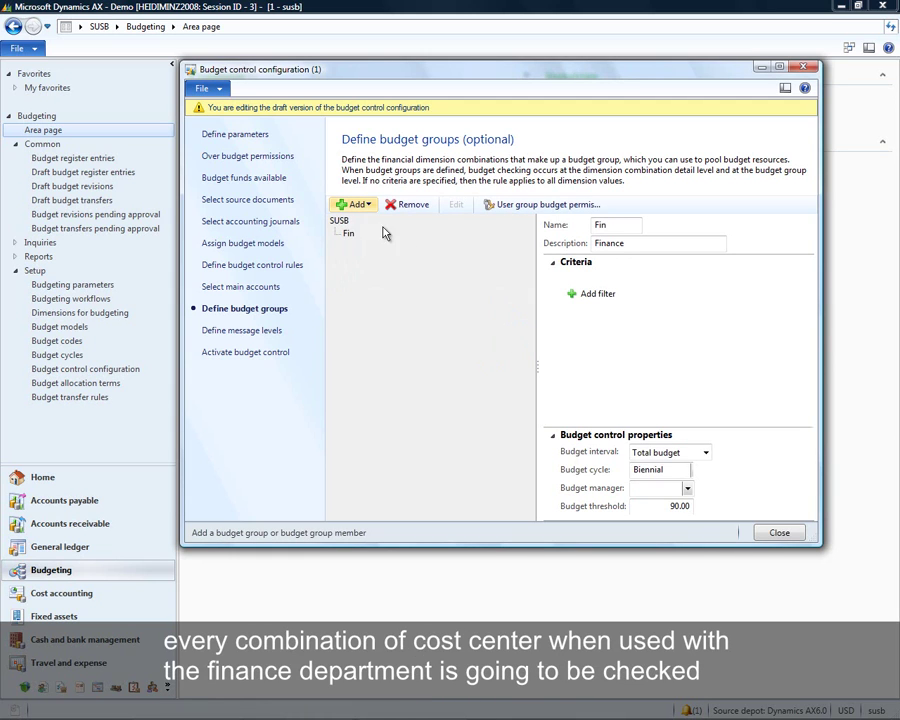
Add a criteria filter to the Fin budget group where Department is OU_2310.
{"action": "left_click", "coordinate": [349, 234]}
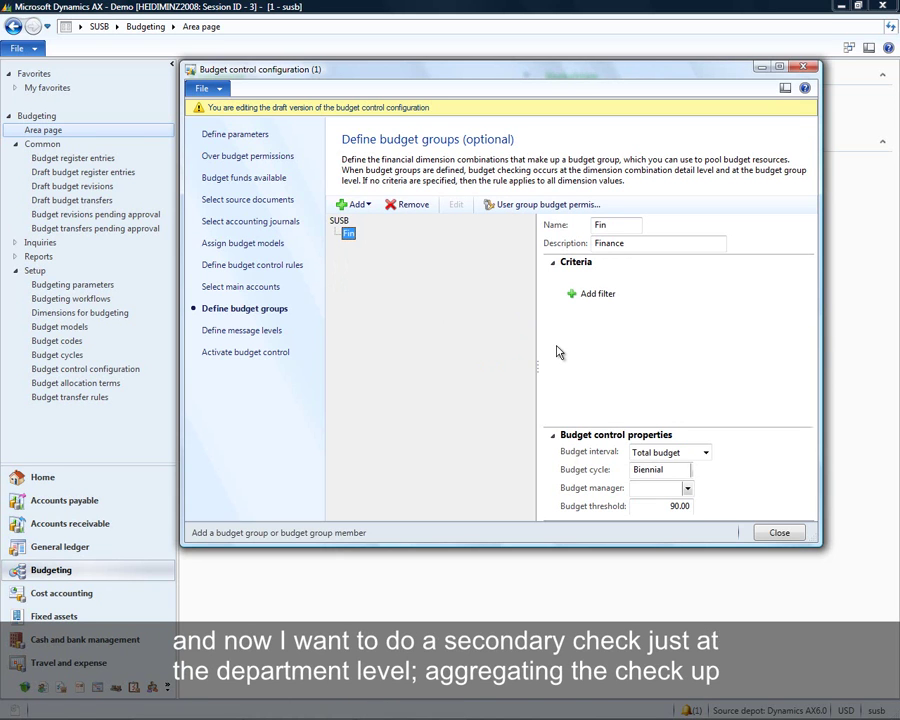
{"action": "left_click", "coordinate": [575, 293]}
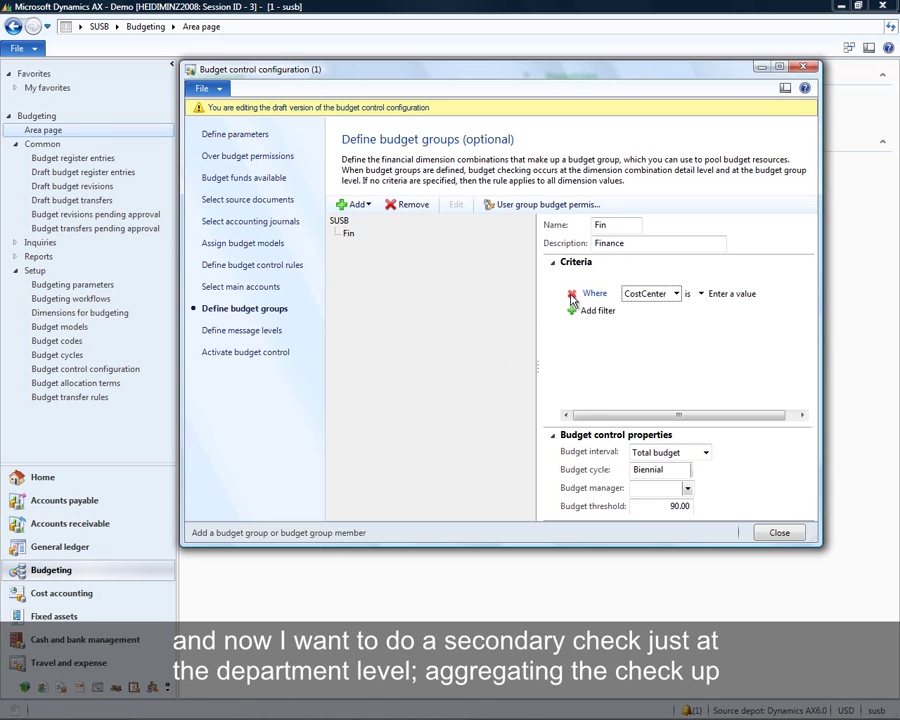
{"action": "left_click", "coordinate": [647, 294]}
{"action": "left_click", "coordinate": [660, 311]}
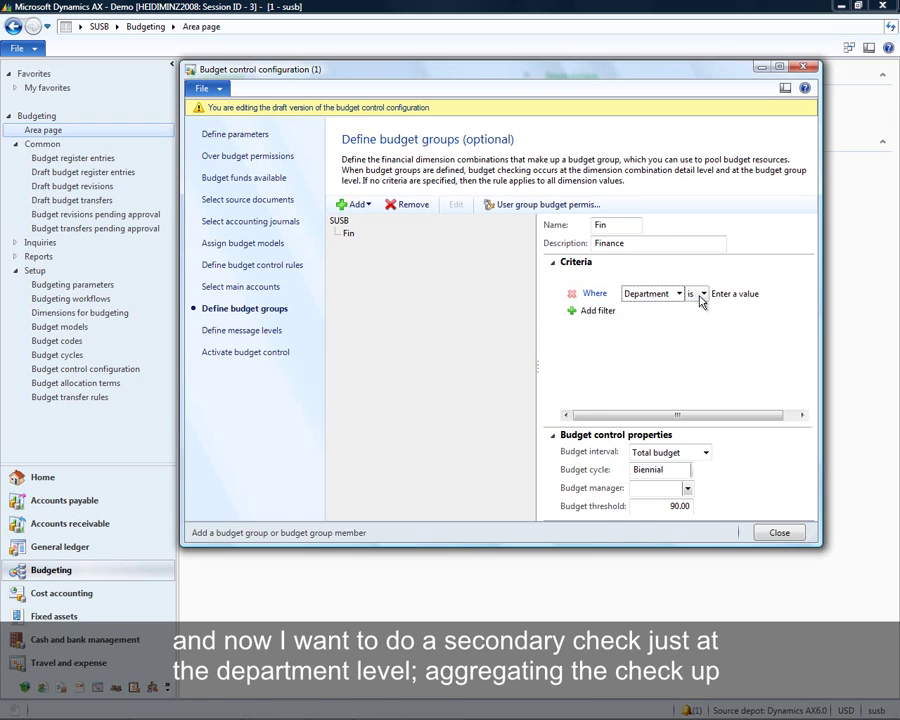
{"action": "left_click", "coordinate": [720, 296]}
{"action": "type", "text": "OU_2310"}
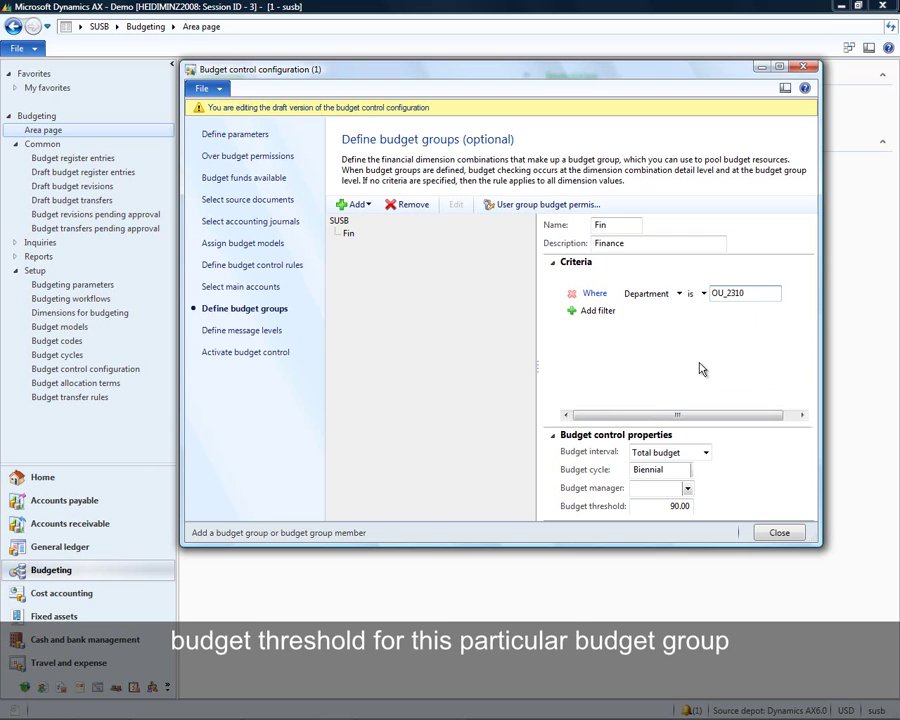
Activate the draft budget control configuration and turn on budget control.
{"action": "key", "text": "Tab"}
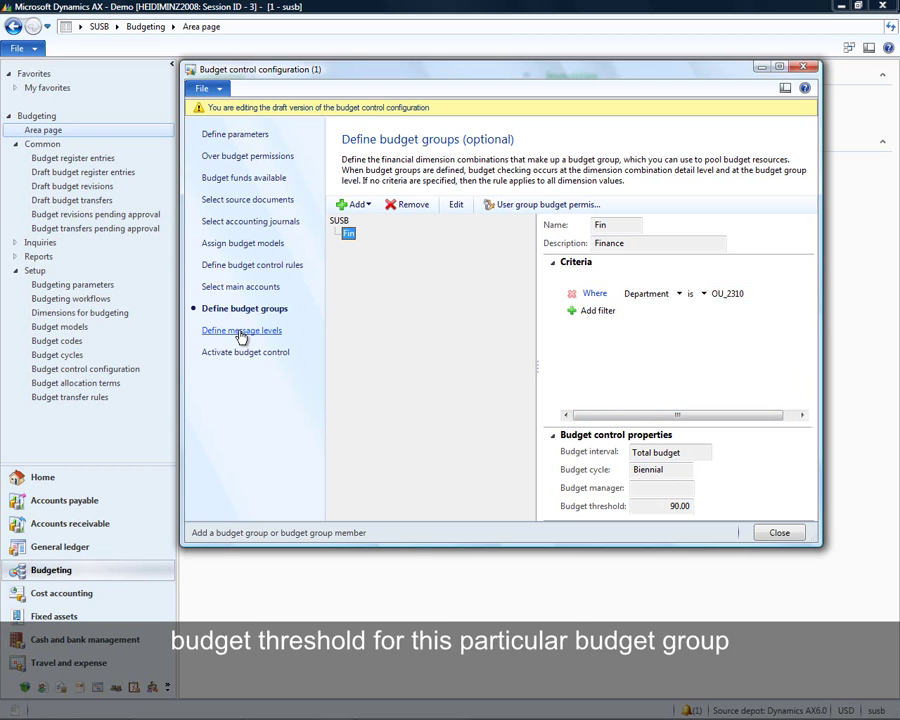
{"action": "left_click", "coordinate": [243, 331]}
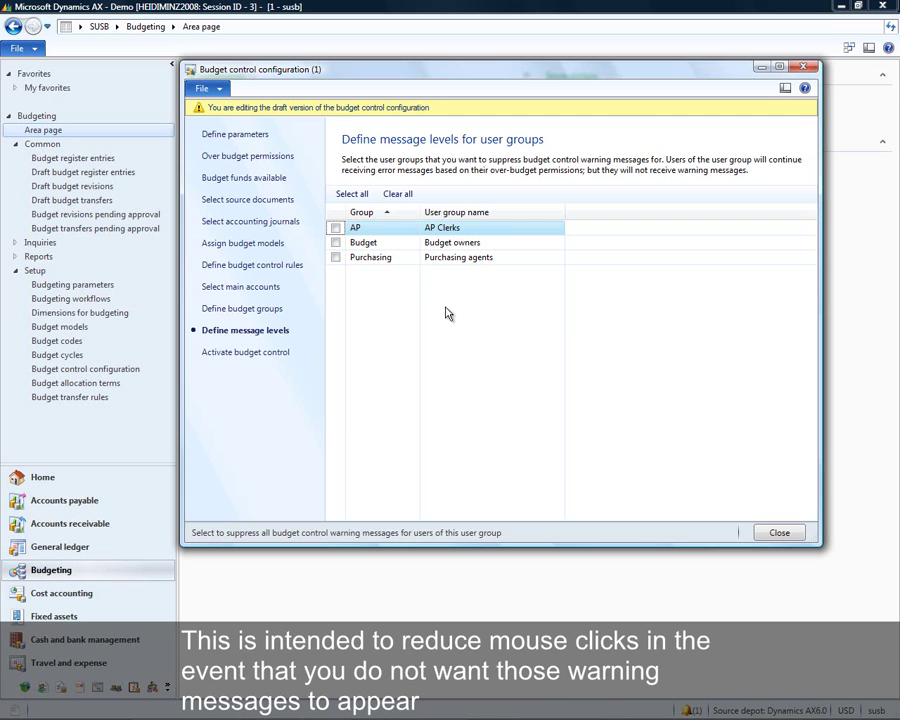
{"action": "left_click", "coordinate": [233, 356]}
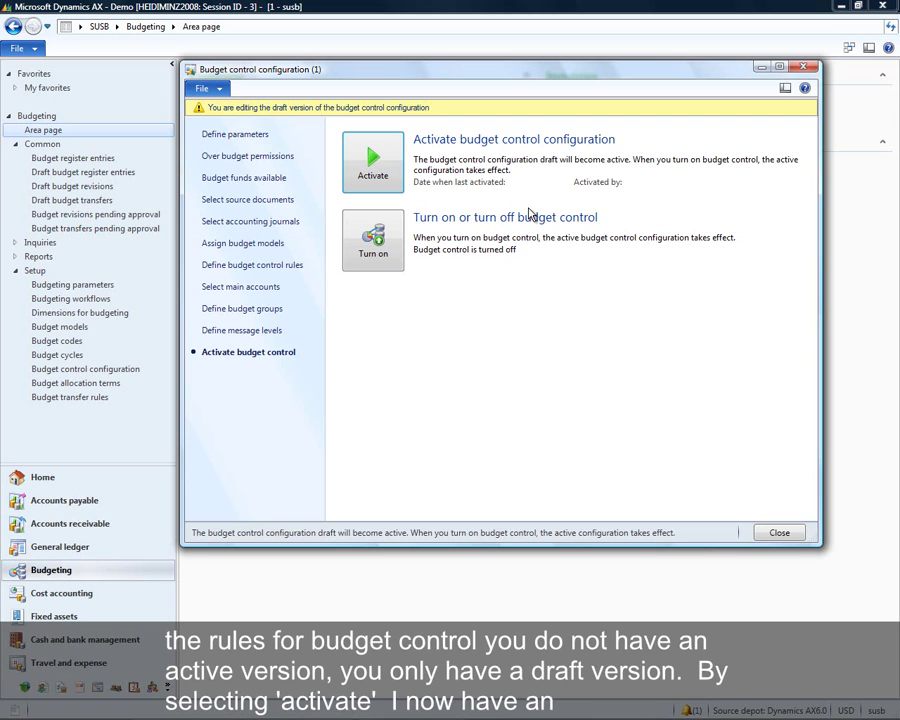
{"action": "left_click", "coordinate": [373, 170]}
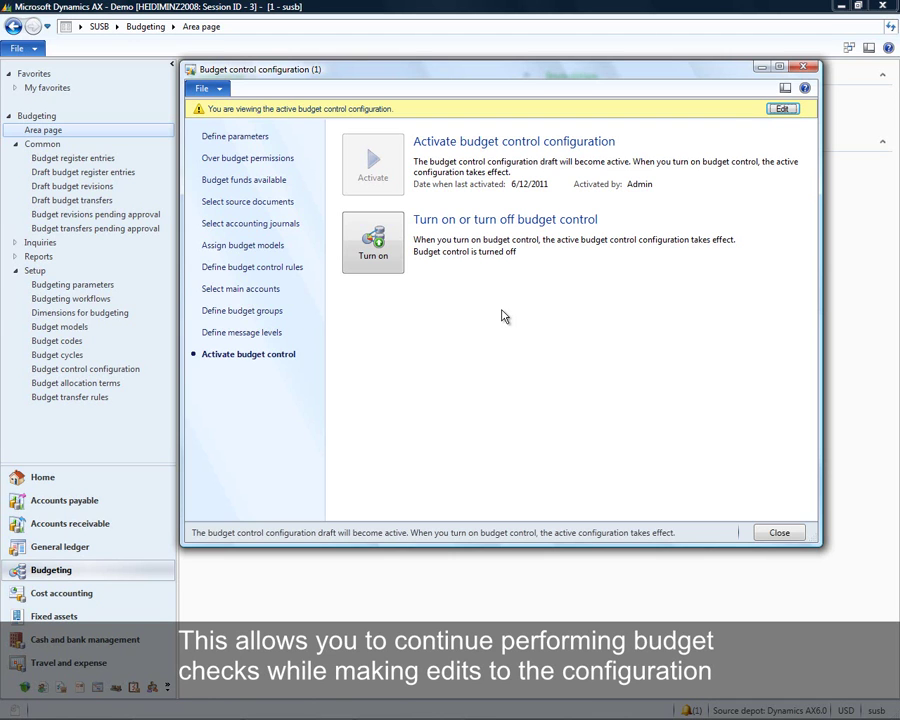
{"action": "left_click", "coordinate": [373, 242]}
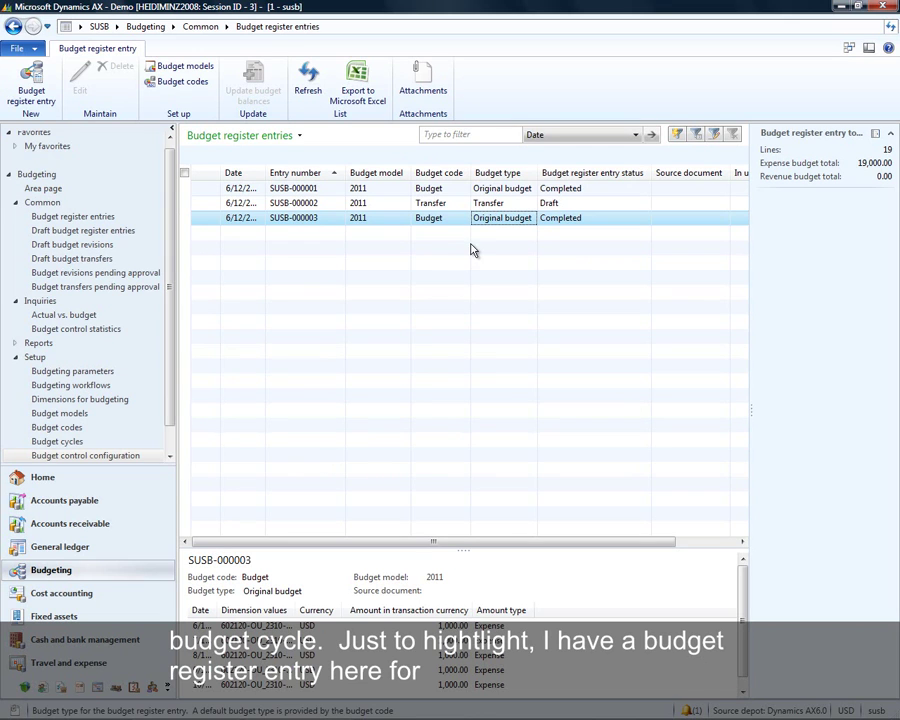
Widen the budget register entry's dimension values column and view budget control statistics for cycle 2011-2012 and dimension values OU_2310-OU_3566.
{"action": "left_click_drag", "start_coordinate": [297, 606], "coordinate": [445, 606]}
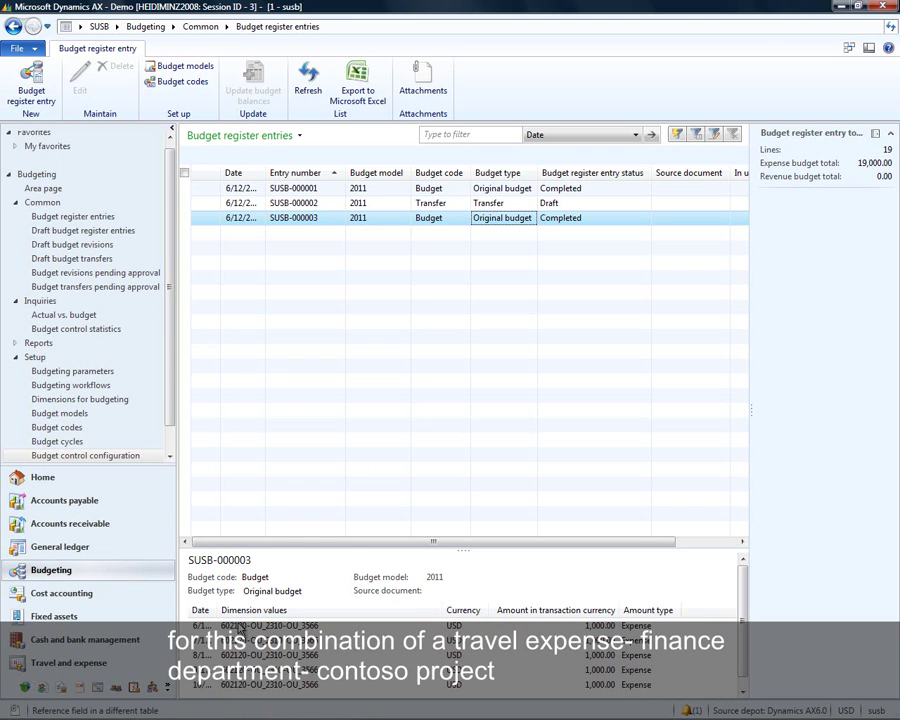
{"action": "mouse_move", "coordinate": [225, 614]}
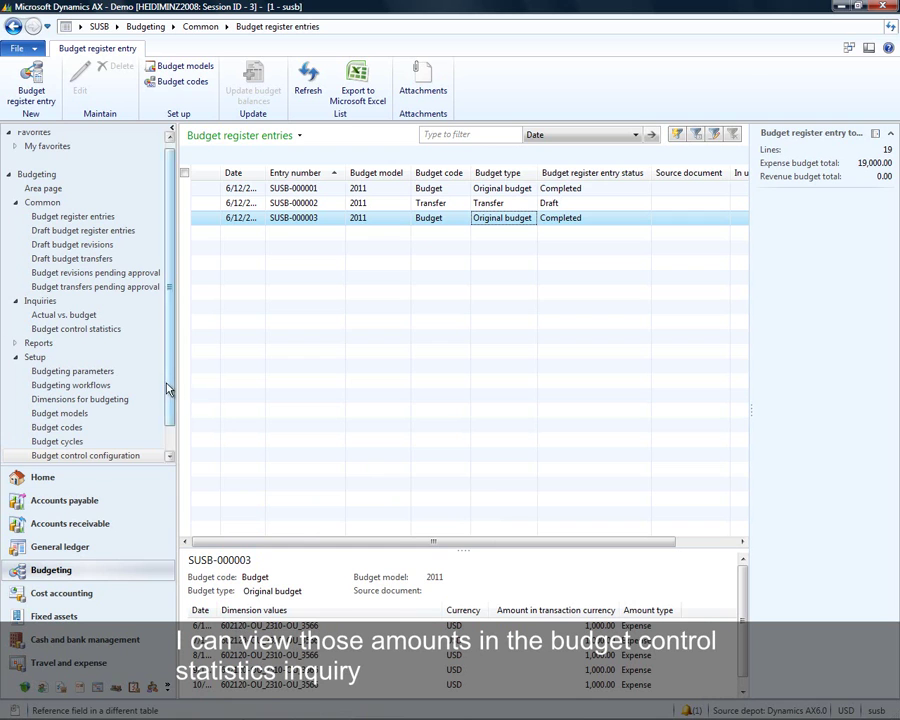
{"action": "left_click", "coordinate": [105, 328]}
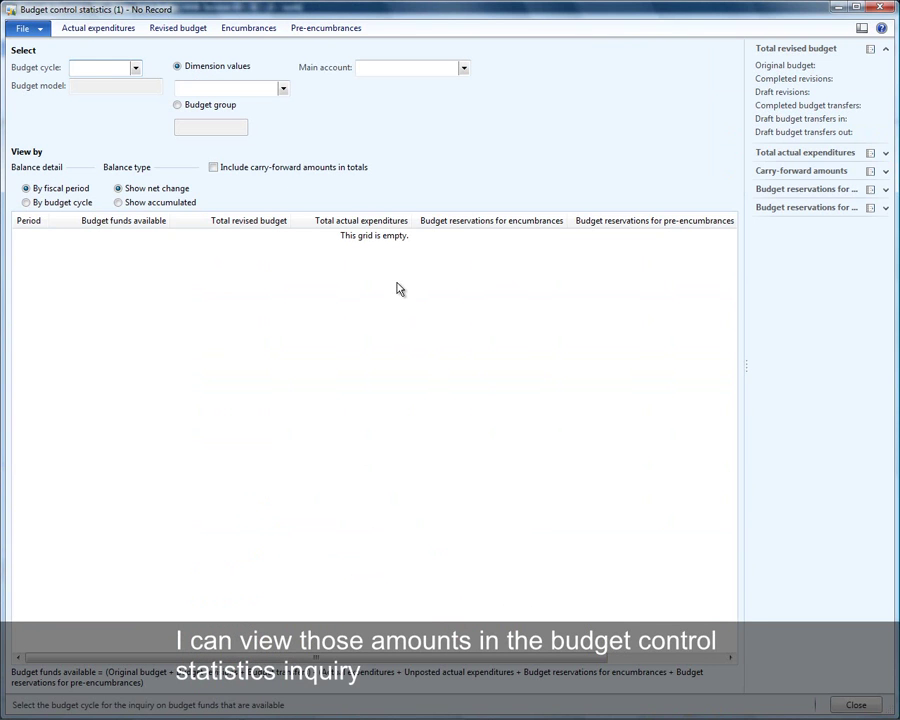
{"action": "left_click", "coordinate": [135, 67]}
{"action": "left_click", "coordinate": [106, 108]}
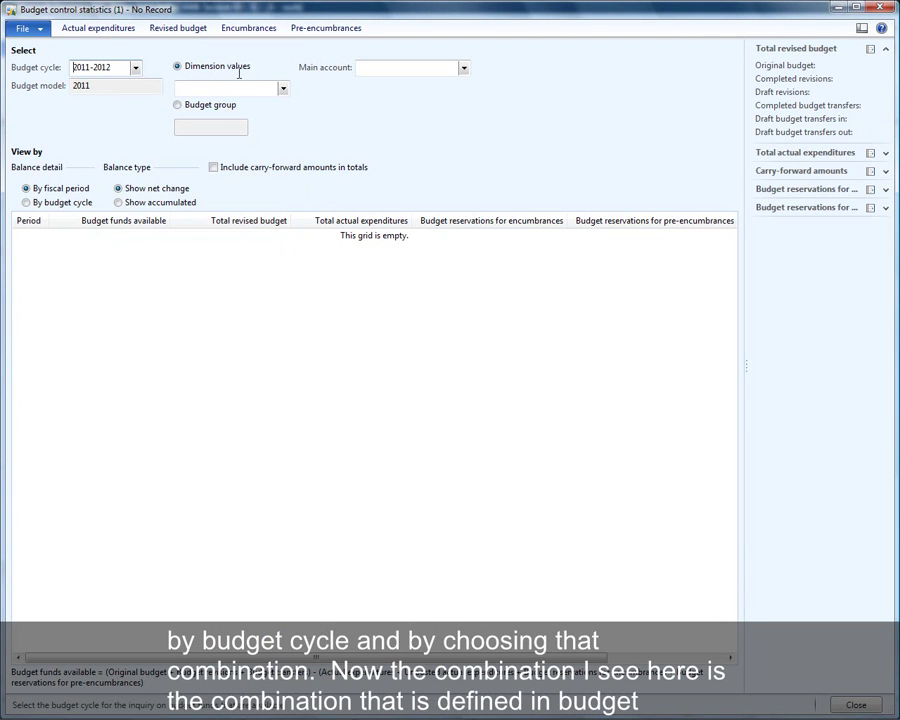
{"action": "left_click", "coordinate": [283, 88]}
{"action": "left_click", "coordinate": [240, 118]}
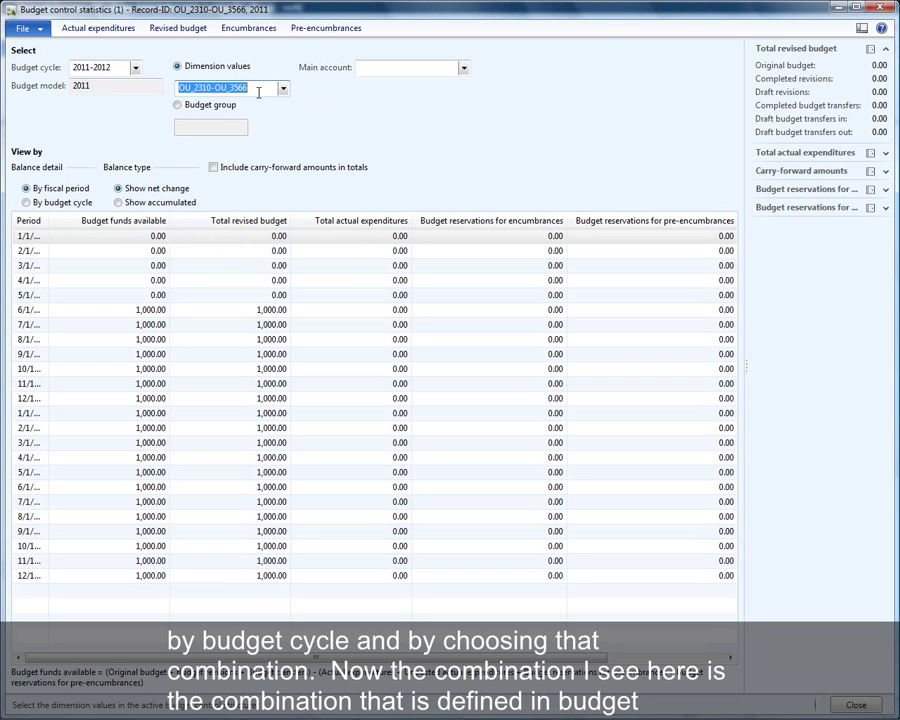
{"action": "left_click", "coordinate": [258, 90]}
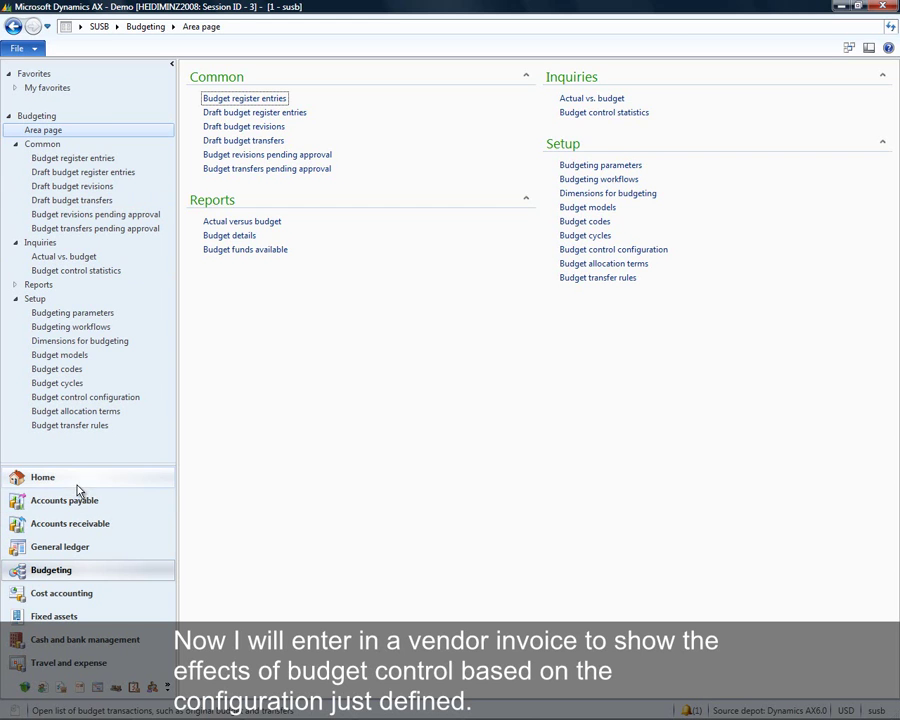
Create a new pending vendor invoice for the vendor Contoso Services with invoice number 879797.
{"action": "left_click", "coordinate": [54, 500]}
{"action": "left_click", "coordinate": [245, 211]}
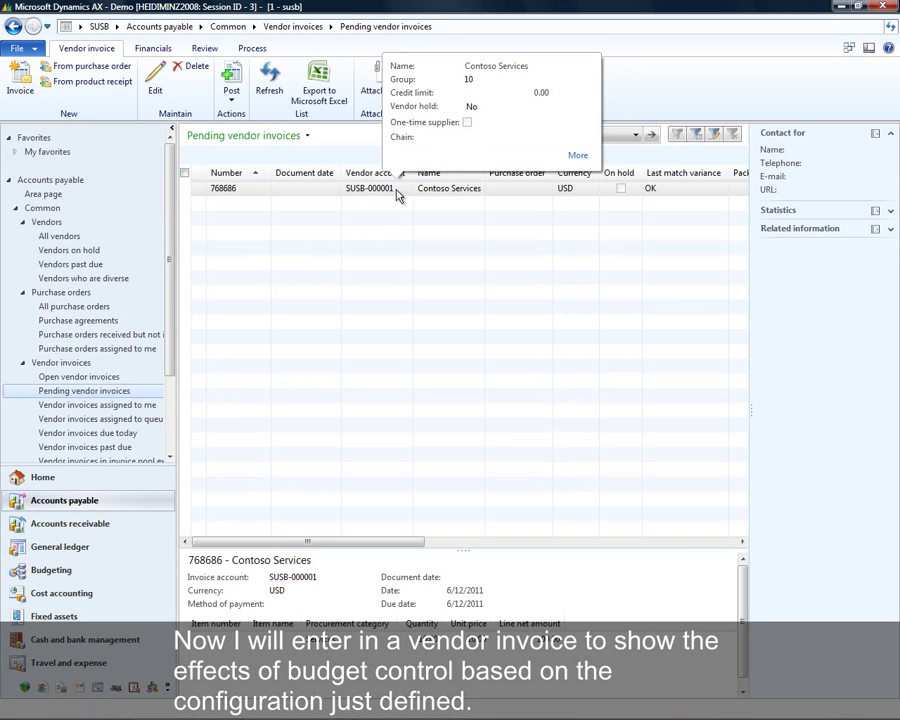
{"action": "left_click", "coordinate": [20, 78]}
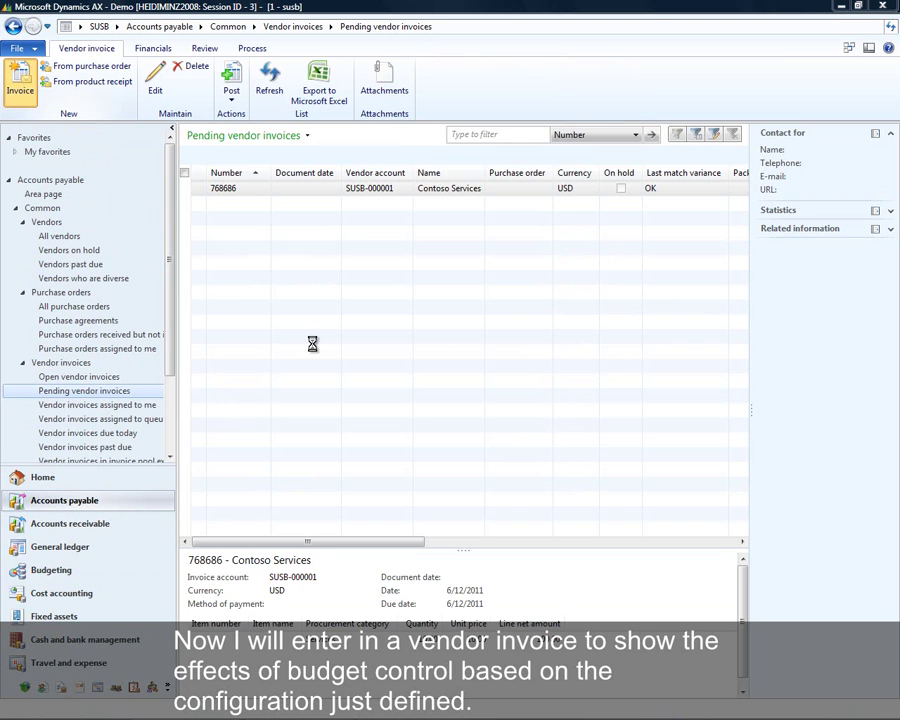
{"action": "left_click", "coordinate": [286, 316]}
{"action": "left_click", "coordinate": [247, 348]}
{"action": "left_click", "coordinate": [208, 374]}
{"action": "type", "text": "879797"}
{"action": "key", "text": "Tab"}
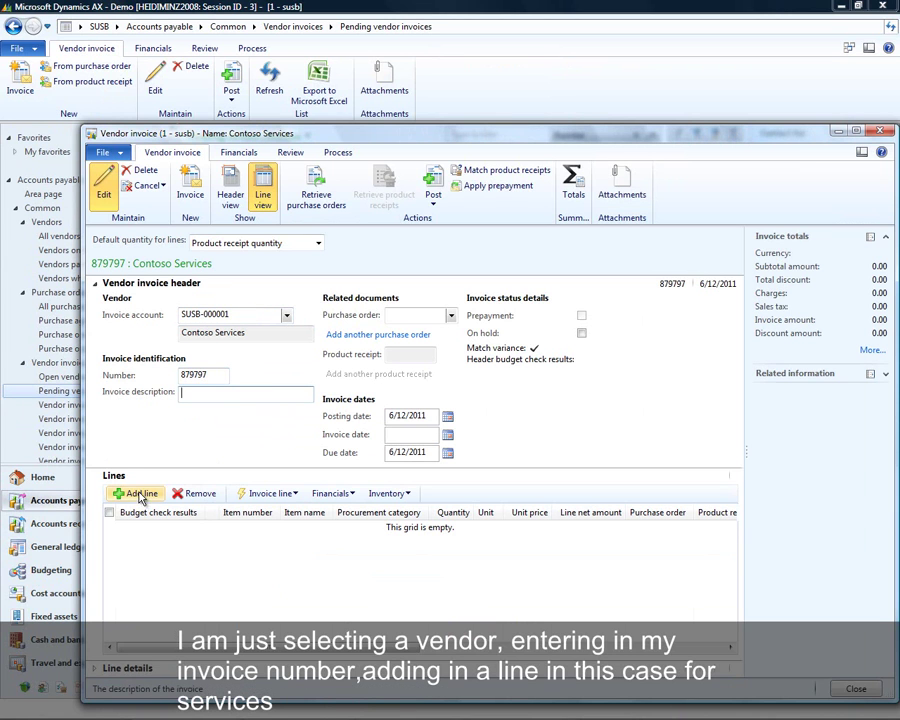
Add an invoice line in the Services procurement category with quantity 10, unit ea and unit price 10.00.
{"action": "left_click", "coordinate": [141, 494]}
{"action": "left_click", "coordinate": [421, 530]}
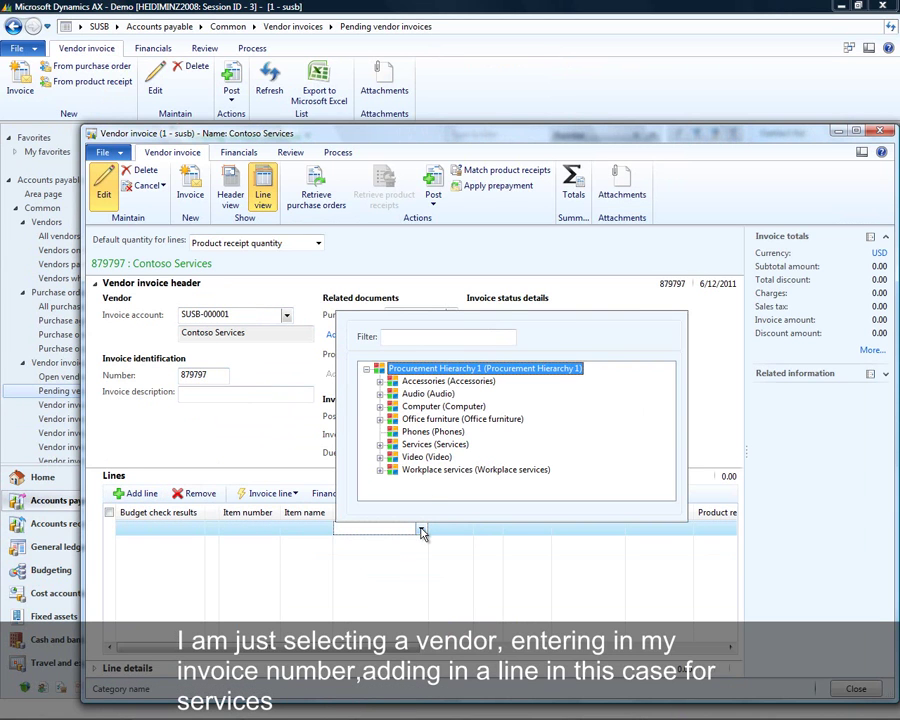
{"action": "left_click", "coordinate": [435, 444]}
{"action": "left_click", "coordinate": [443, 528]}
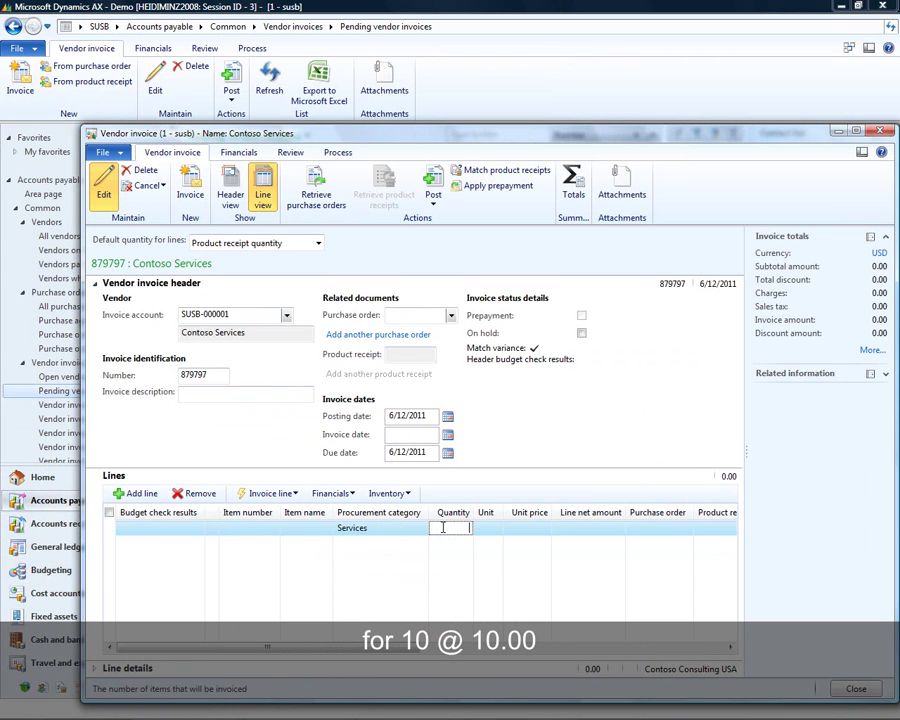
{"action": "type", "text": "10"}
{"action": "key", "text": "Tab"}
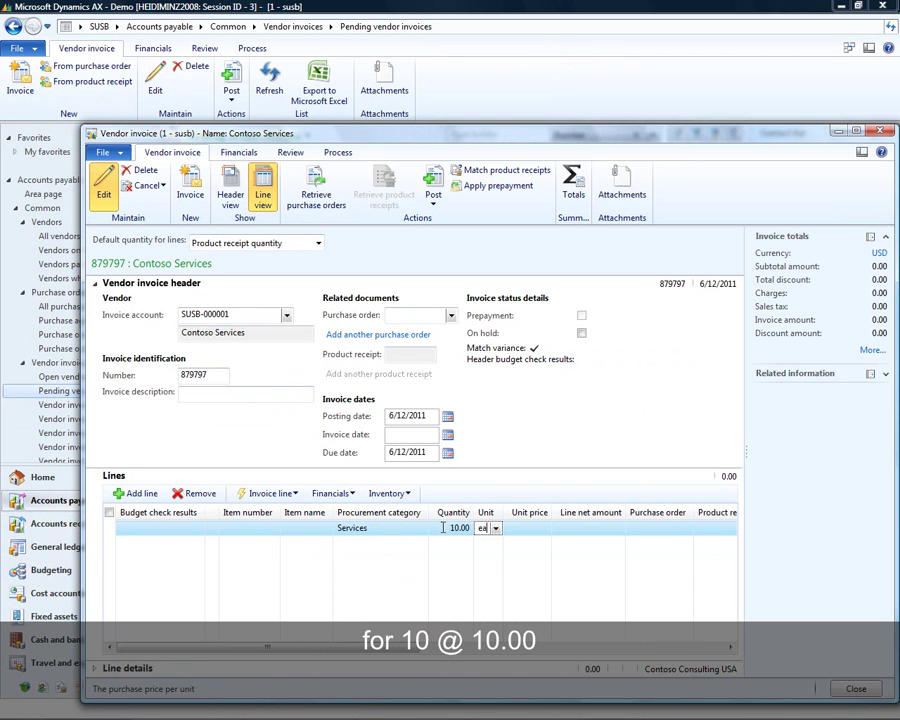
{"action": "key", "text": "Tab"}
{"action": "type", "text": "10.00"}
{"action": "key", "text": "Tab"}
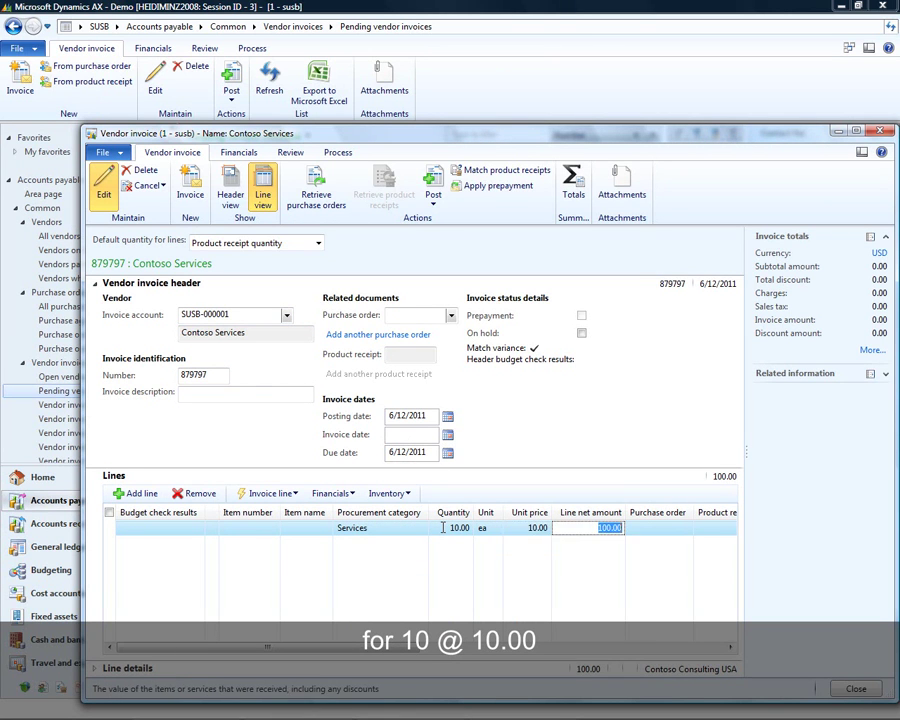
Review the Services line's accounting distribution and its ledger account's financial dimension details.
{"action": "left_click", "coordinate": [331, 493]}
{"action": "left_click", "coordinate": [362, 525]}
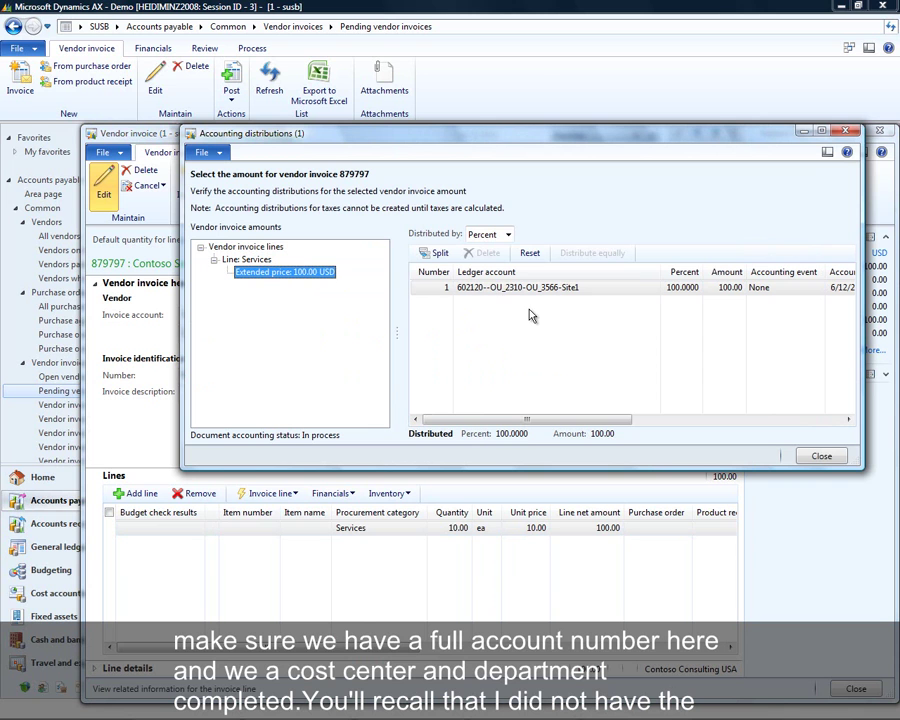
{"action": "mouse_move", "coordinate": [540, 288]}
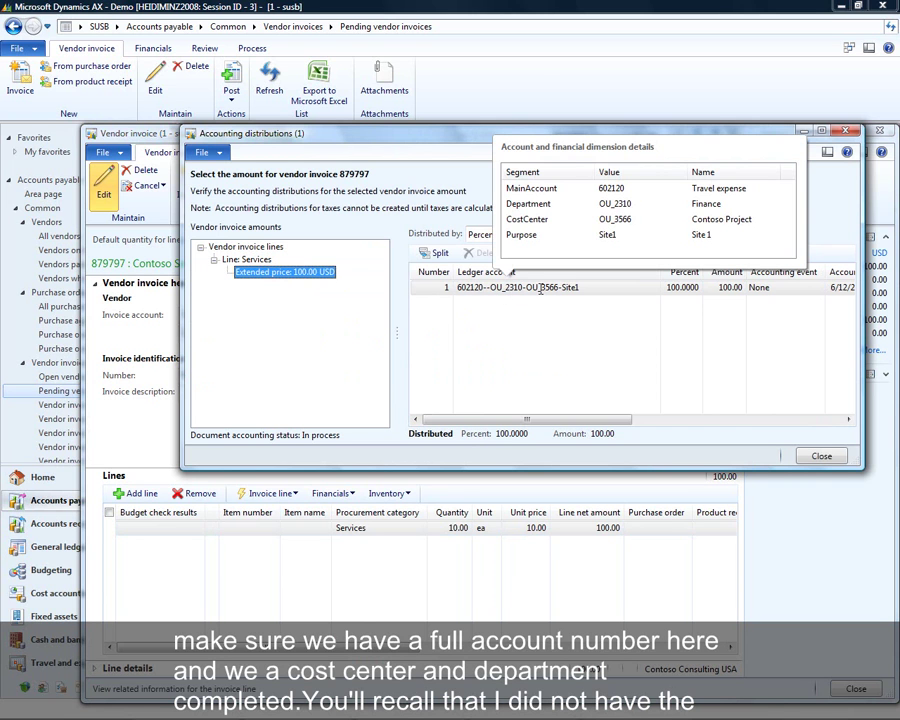
{"action": "left_click", "coordinate": [821, 456]}
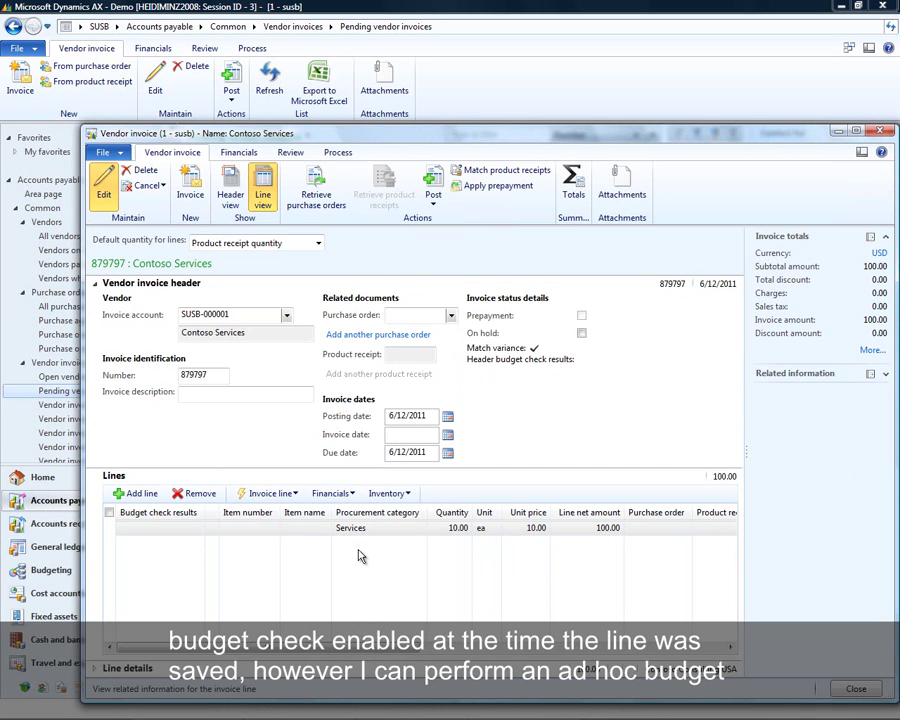
Perform budget checking on the Services invoice line and inspect its budget check result indicator.
{"action": "left_click", "coordinate": [350, 493]}
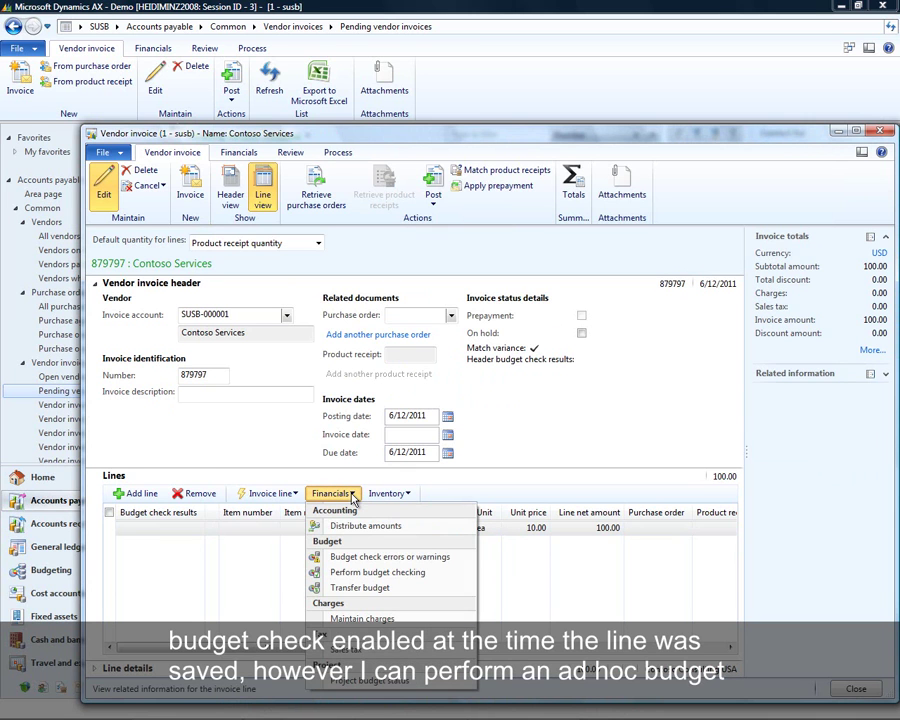
{"action": "left_click", "coordinate": [344, 580]}
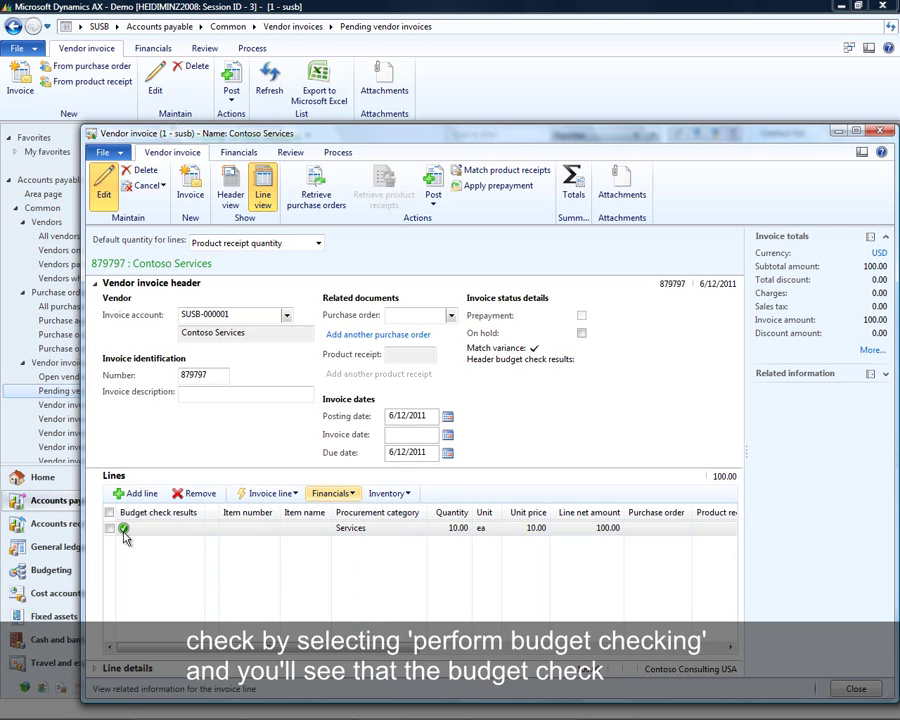
{"action": "mouse_move", "coordinate": [125, 532]}
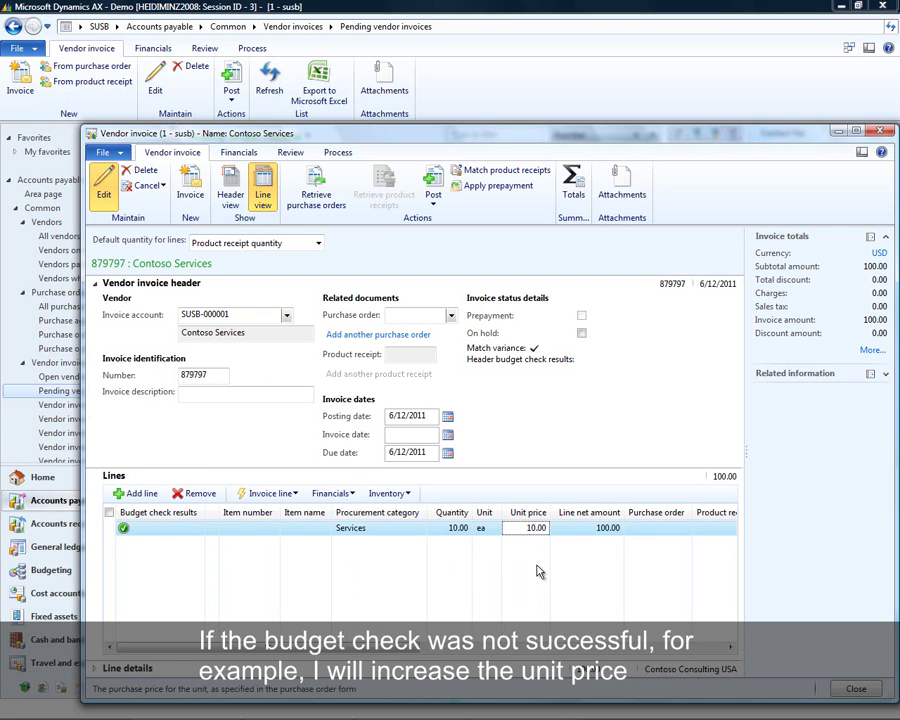
Set the Services line's unit price to 100,000.00 and perform budget checking again, reading the full messages.
{"action": "double_click", "coordinate": [533, 527]}
{"action": "type", "text": "100000"}
{"action": "key", "text": "Tab"}
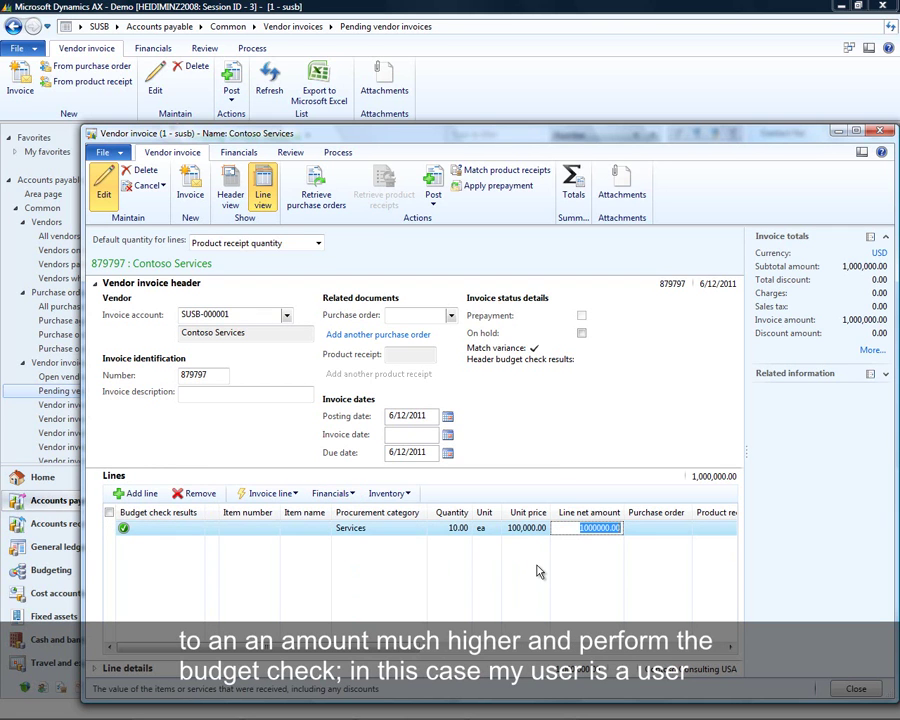
{"action": "left_click", "coordinate": [332, 493]}
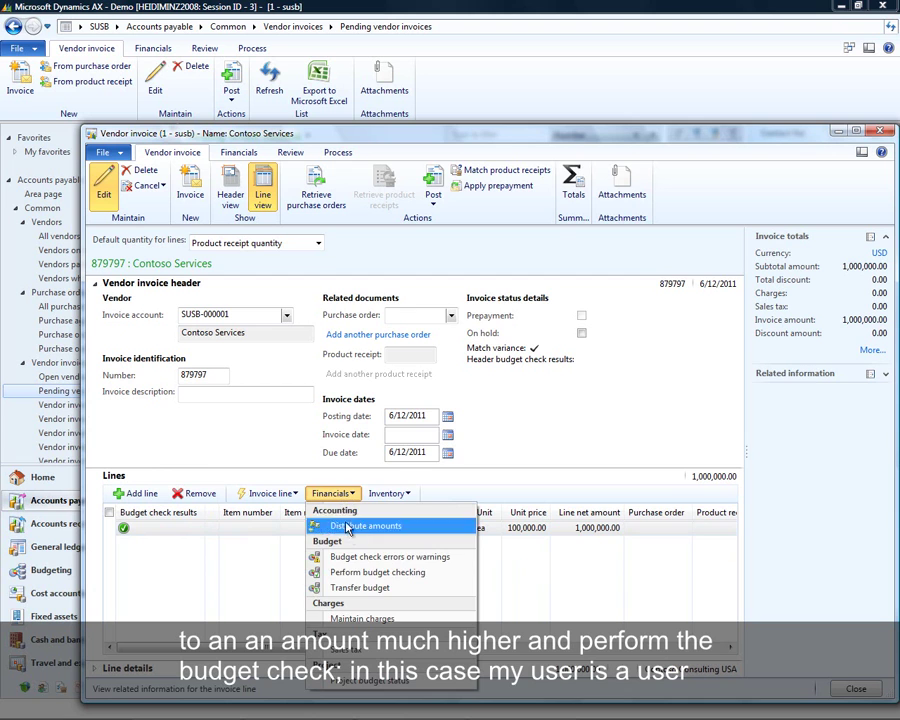
{"action": "left_click", "coordinate": [360, 572]}
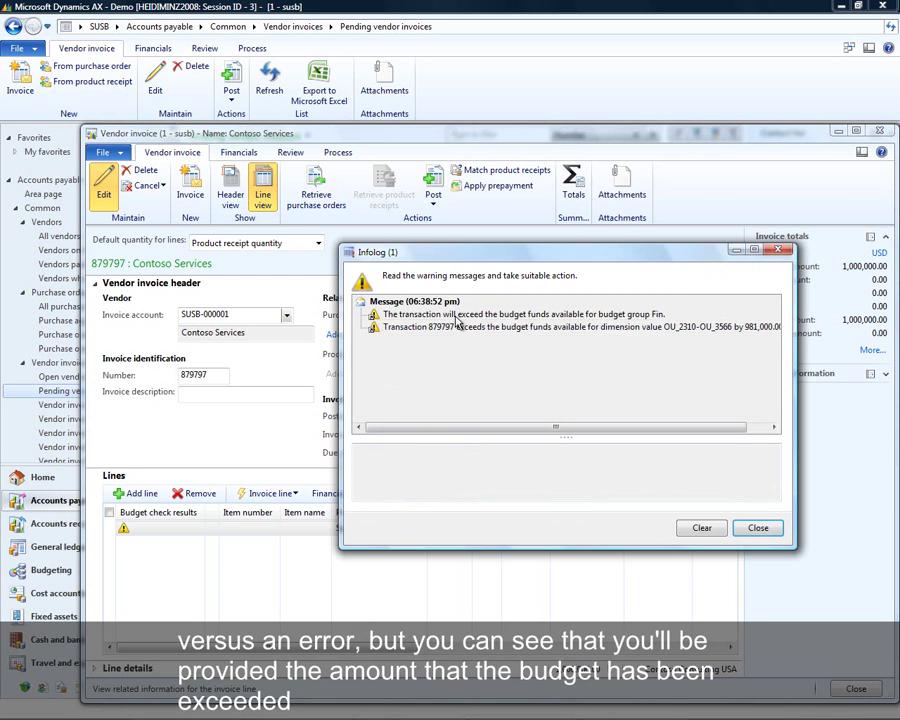
{"action": "left_click_drag", "start_coordinate": [505, 432], "coordinate": [569, 434]}
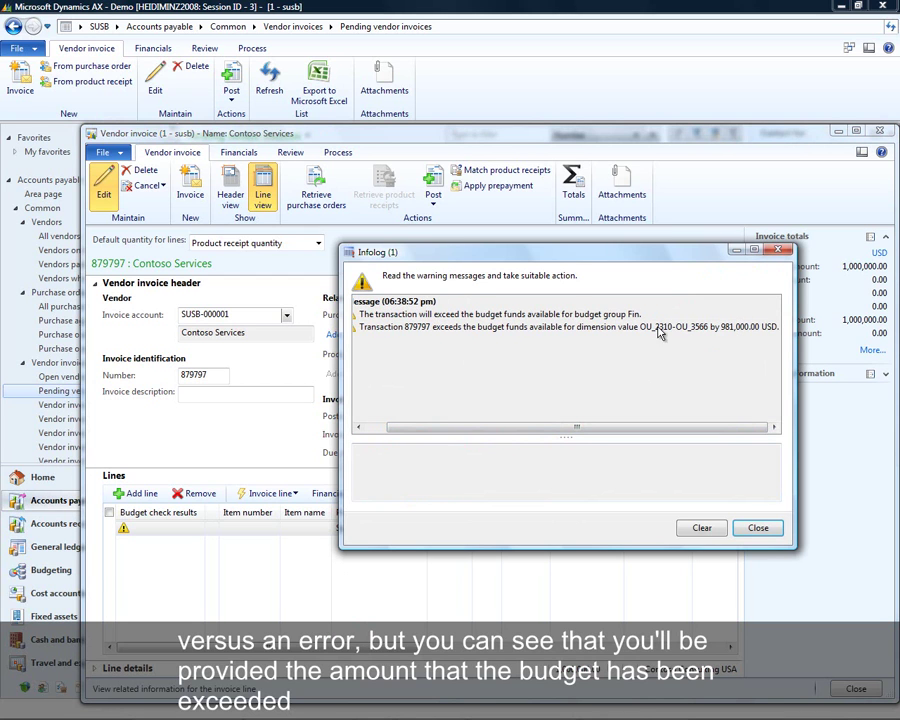
{"action": "left_click", "coordinate": [758, 528]}
Examine the line's budget check errors or warnings, and from there the budget control statistics for cycle 2011-2012 in the June 2011 period.
{"action": "left_click", "coordinate": [331, 493]}
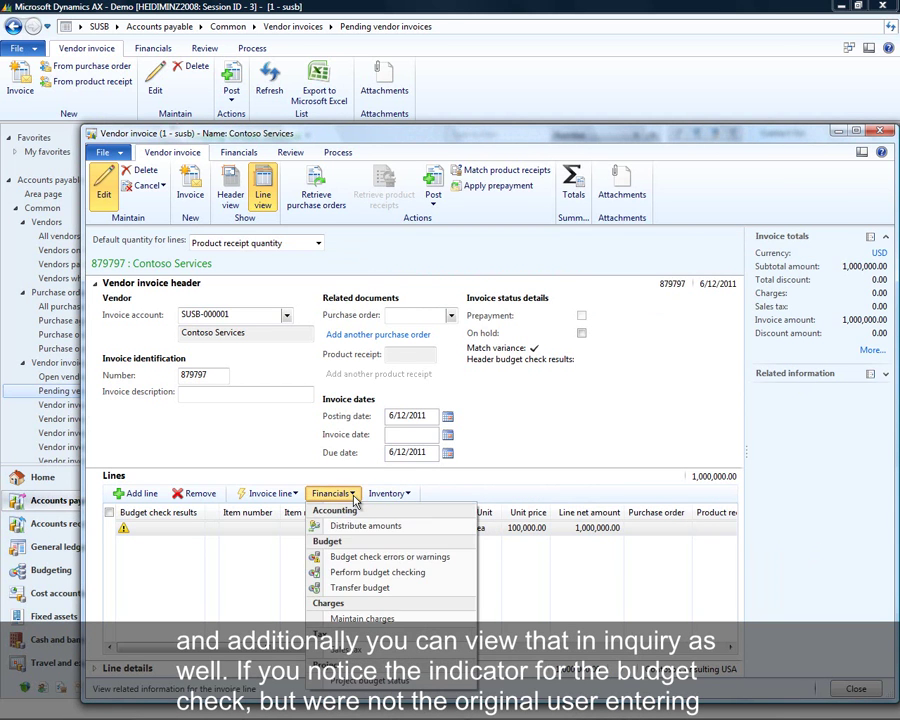
{"action": "left_click", "coordinate": [352, 560]}
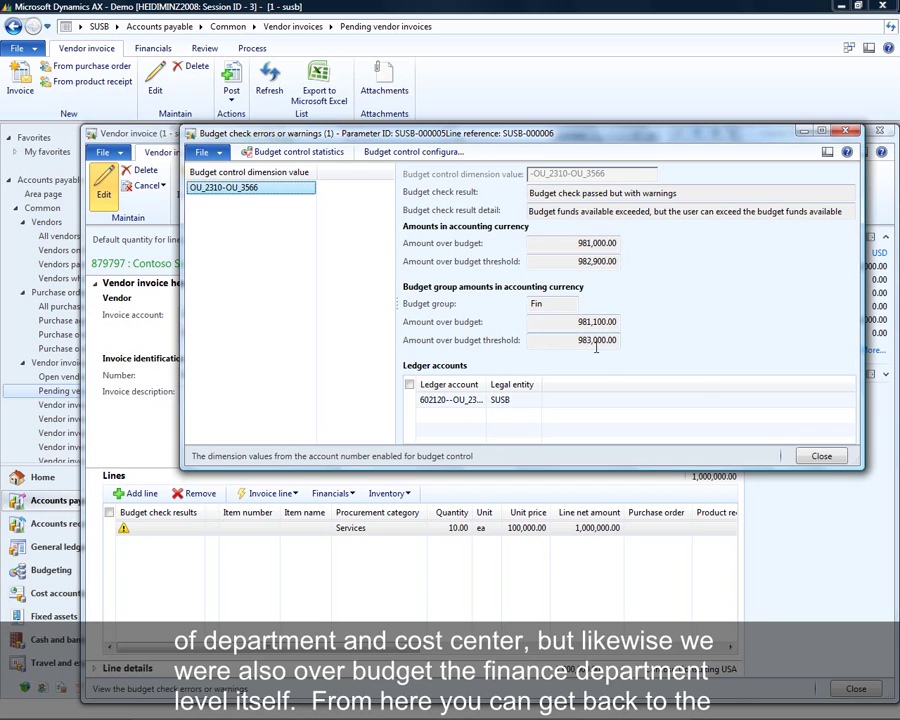
{"action": "left_click", "coordinate": [300, 155]}
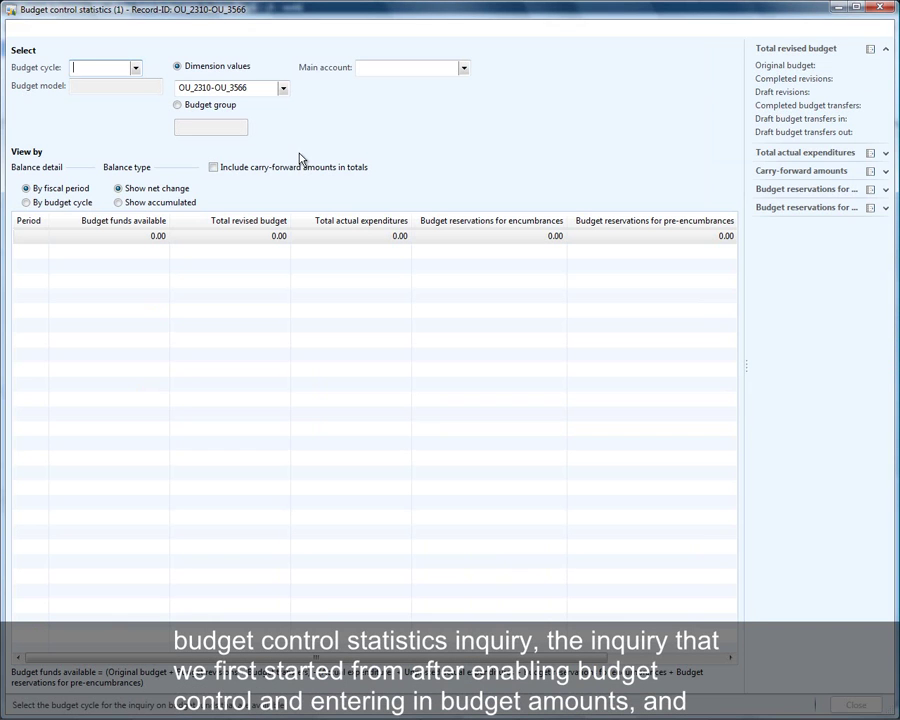
{"action": "left_click", "coordinate": [137, 70]}
{"action": "left_click", "coordinate": [113, 105]}
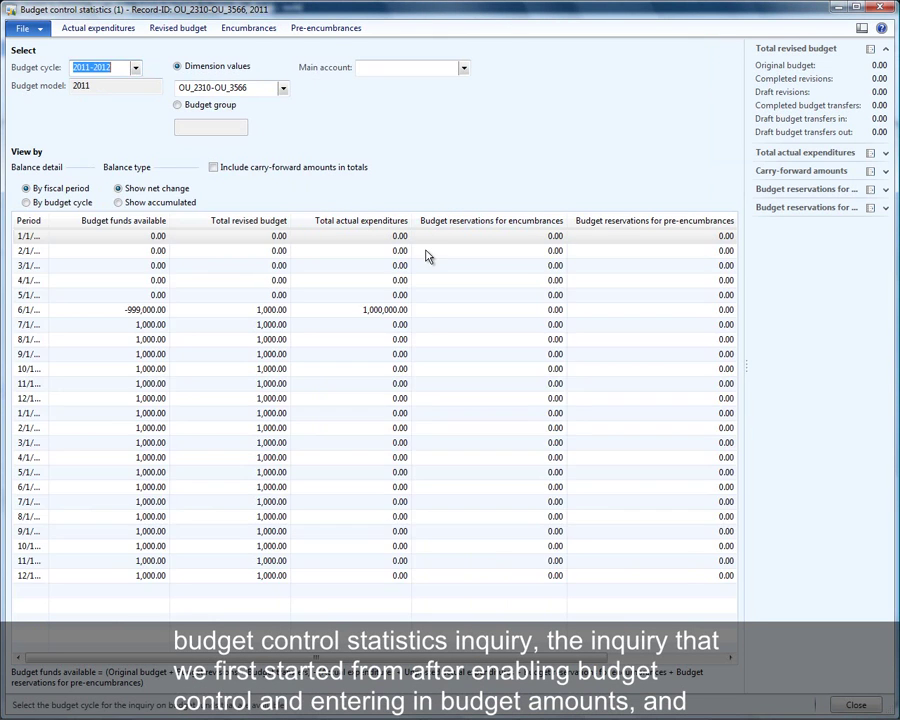
{"action": "left_click", "coordinate": [279, 311]}
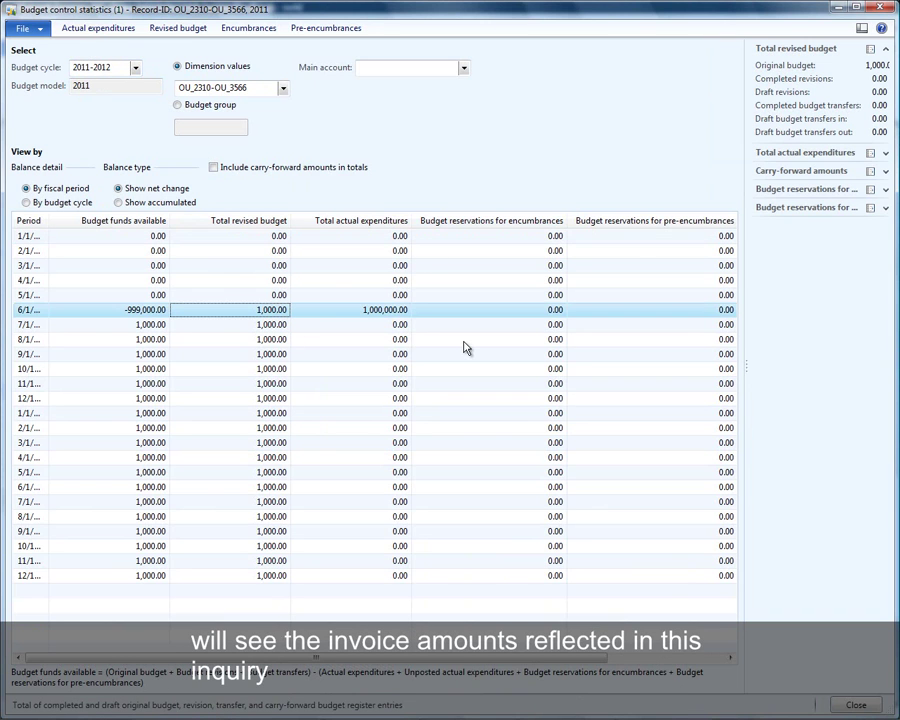